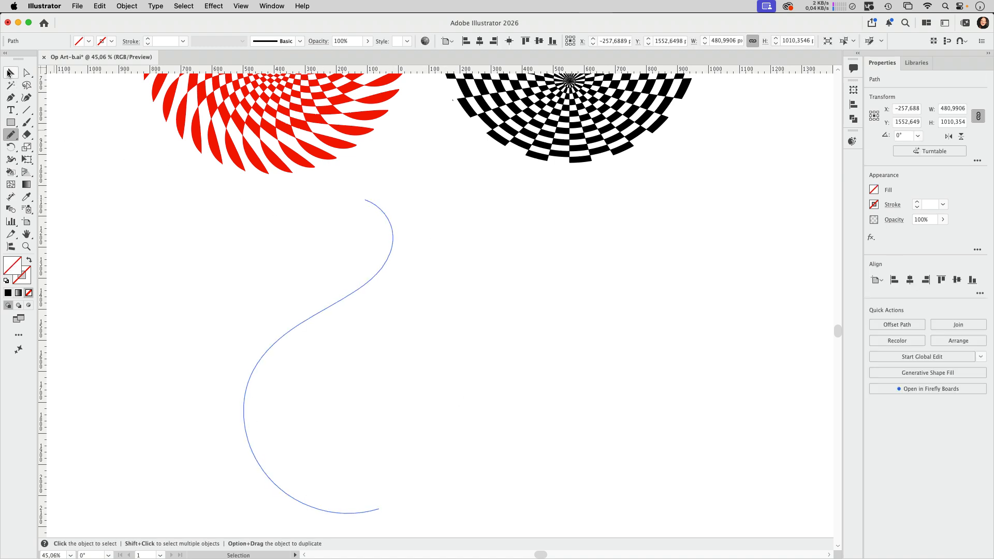
# Give the S-shaped curve a solid black 1 pt stroke with no fill.
pyautogui.click(10, 72)
pyautogui.click(18, 283)
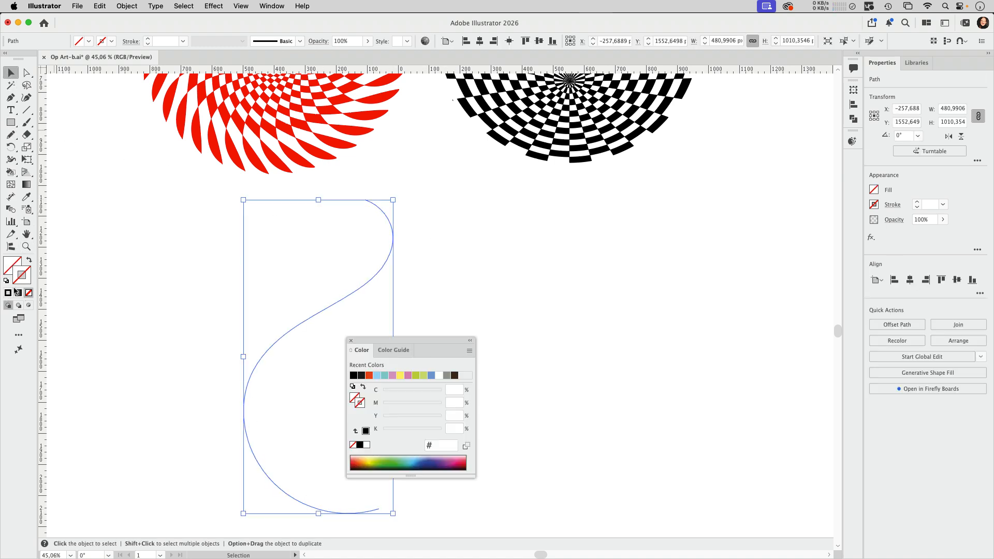
pyautogui.click(9, 293)
pyautogui.click(351, 341)
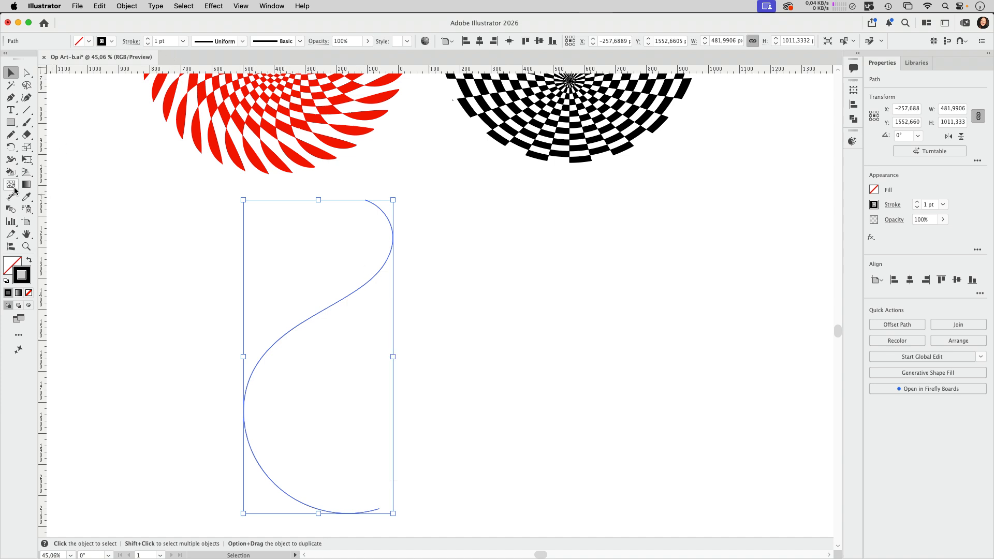
# Create a copy of the S-curve rotated by 360/30 degrees about its centre.
pyautogui.click(11, 150)
pyautogui.doubleClick(12, 150)
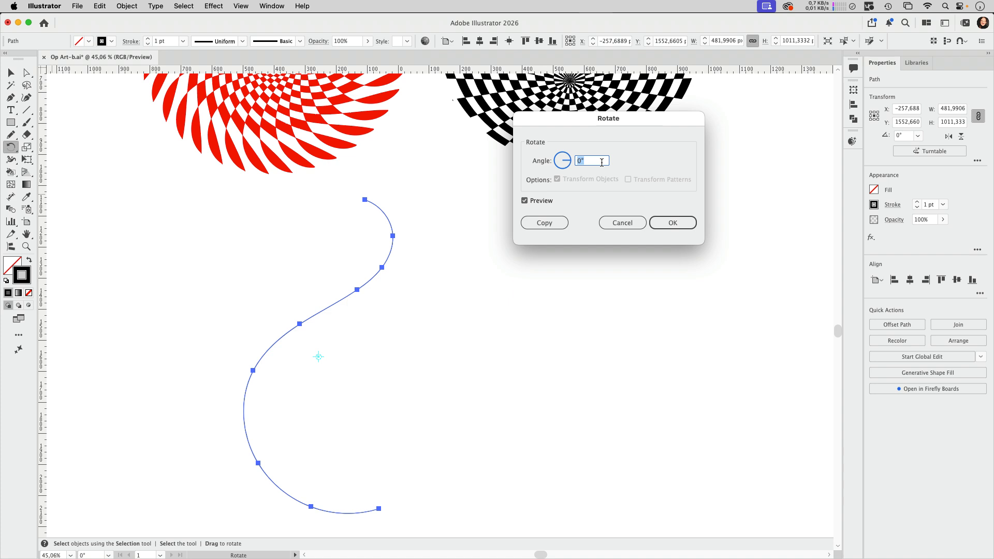
pyautogui.write('360/30')
pyautogui.click(553, 223)
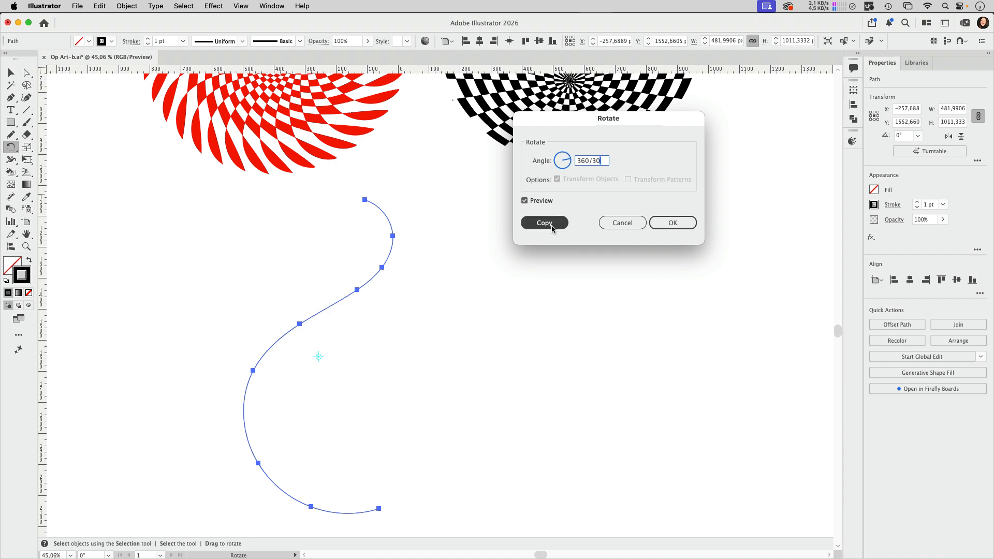
pyautogui.press('v')
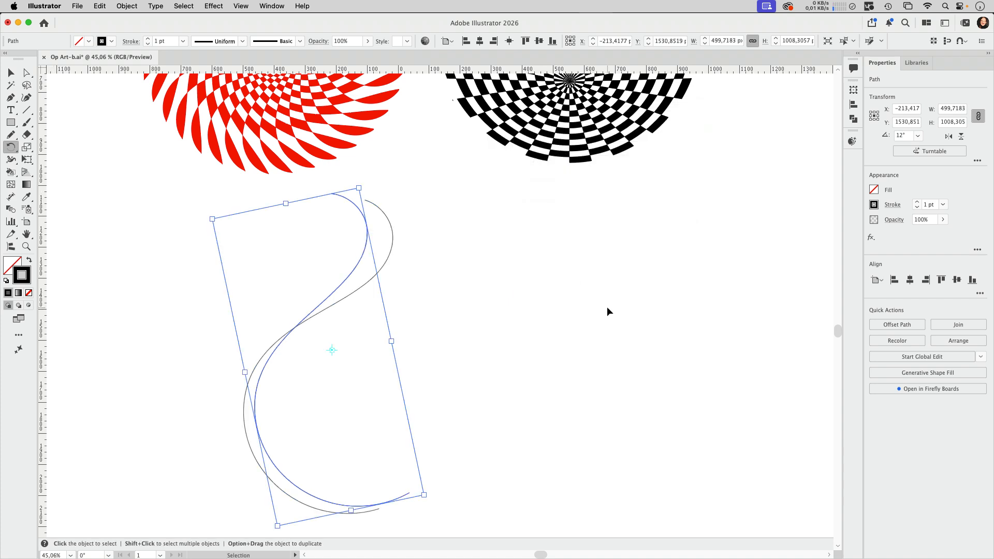
# Repeat the rotated copy of the S-curve until the curves fill a full circle, and deselect everything.
pyautogui.press('super+d')
pyautogui.press('super+d')
pyautogui.press('super+d')
pyautogui.press('super+d')
pyautogui.press('super+d')
pyautogui.press('super+d')
pyautogui.press('super+d')
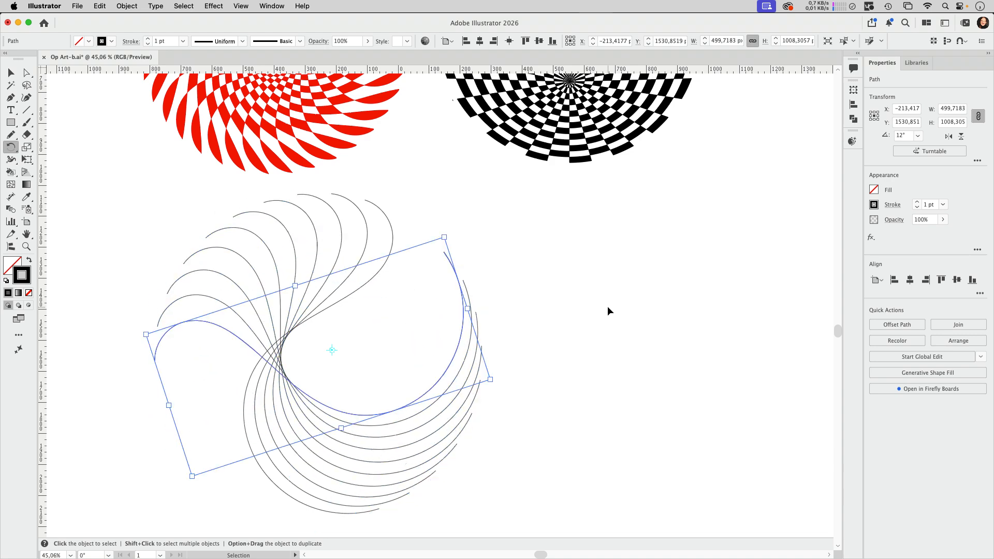
pyautogui.press('super+d')
pyautogui.press('super+d')
pyautogui.press('super+d')
pyautogui.press('super+d')
pyautogui.press('super+d')
pyautogui.press('super+d')
pyautogui.press('super+d')
pyautogui.press('super+d')
pyautogui.press('super+d')
pyautogui.press('super+d')
pyautogui.press('super+d')
pyautogui.press('super+d')
pyautogui.press('super+d')
pyautogui.press('super+d')
pyautogui.press('super+d')
pyautogui.press('super+d')
pyautogui.press('super+d')
pyautogui.press('super+d')
pyautogui.press('super+d')
pyautogui.press('super+d')
pyautogui.press('r')
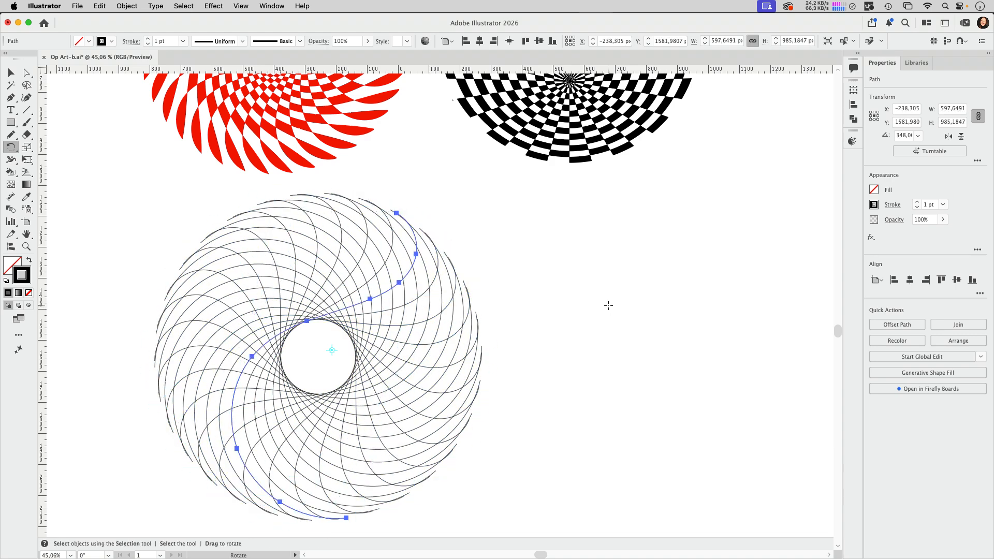
pyautogui.click(12, 74)
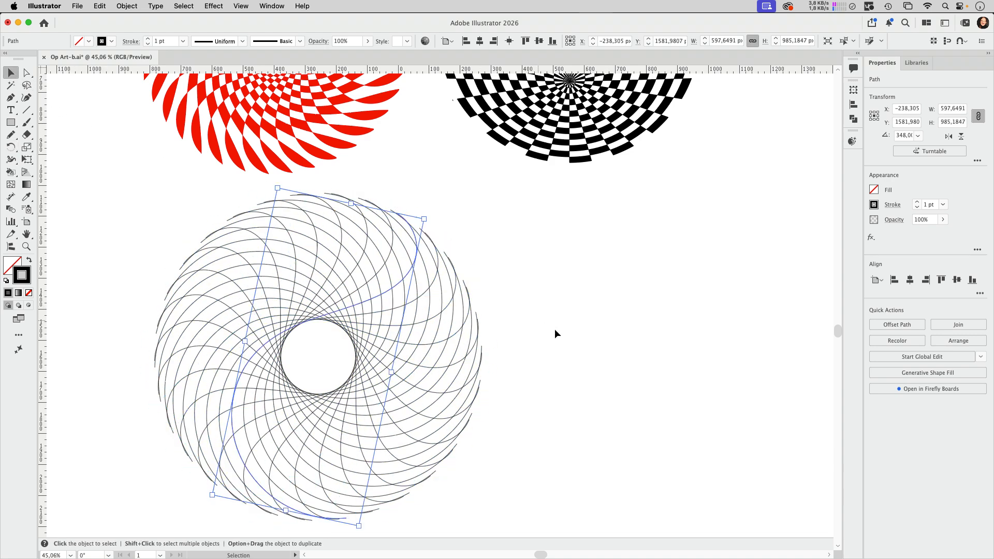
pyautogui.click(557, 334)
# Draw a vertical straight line about 425 px long in the empty area beside the black checkered circle.
pyautogui.moveTo(576, 372); pyautogui.dragTo(495, 375)
pyautogui.moveTo(582, 278); pyautogui.dragTo(440, 488)
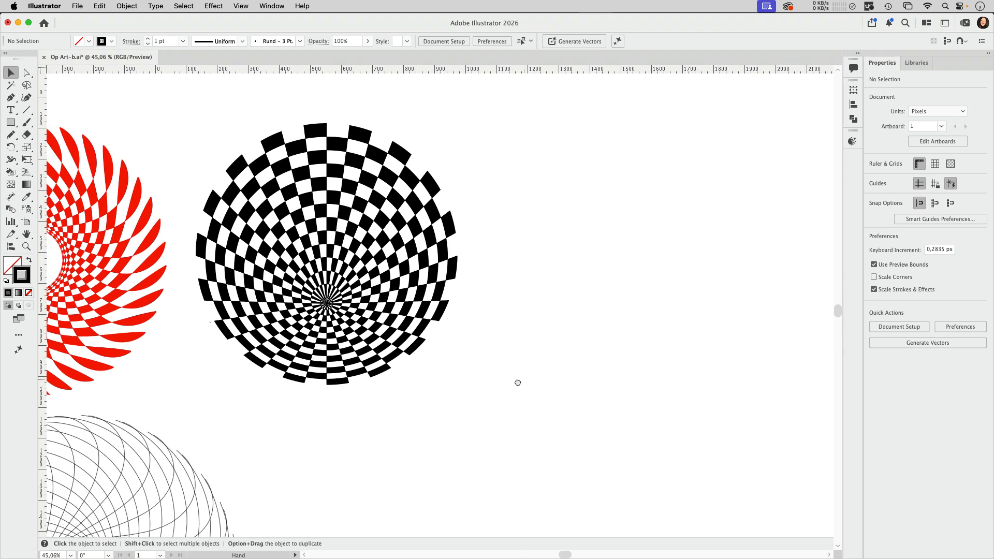
pyautogui.moveTo(527, 363); pyautogui.dragTo(487, 376)
pyautogui.moveTo(423, 285); pyautogui.dragTo(466, 291)
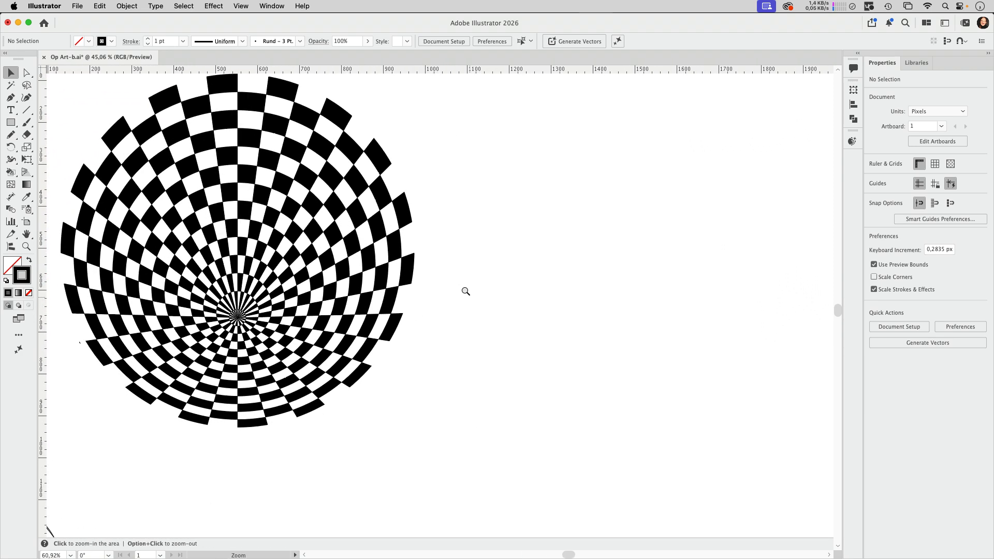
pyautogui.moveTo(456, 251); pyautogui.dragTo(486, 279)
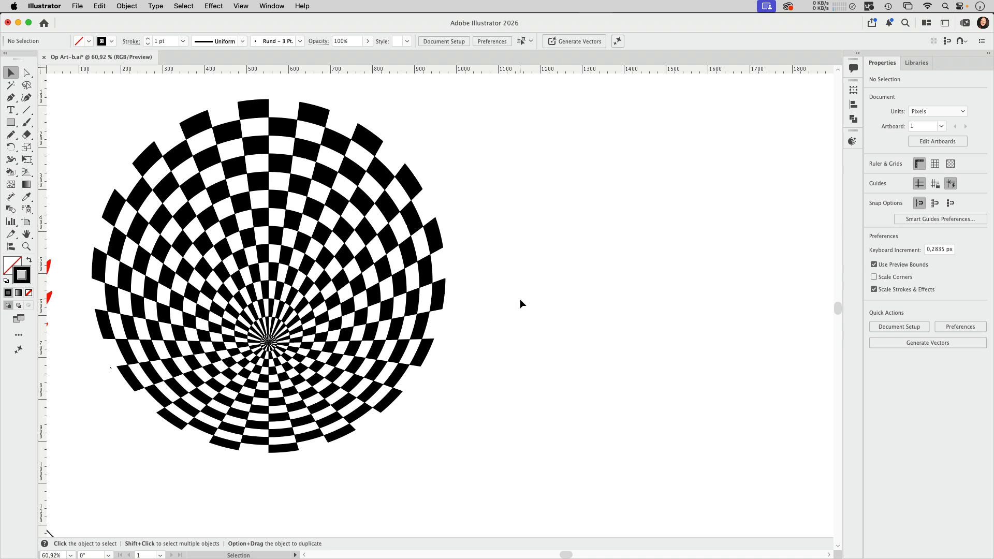
pyautogui.hscroll(3, 579, 337)
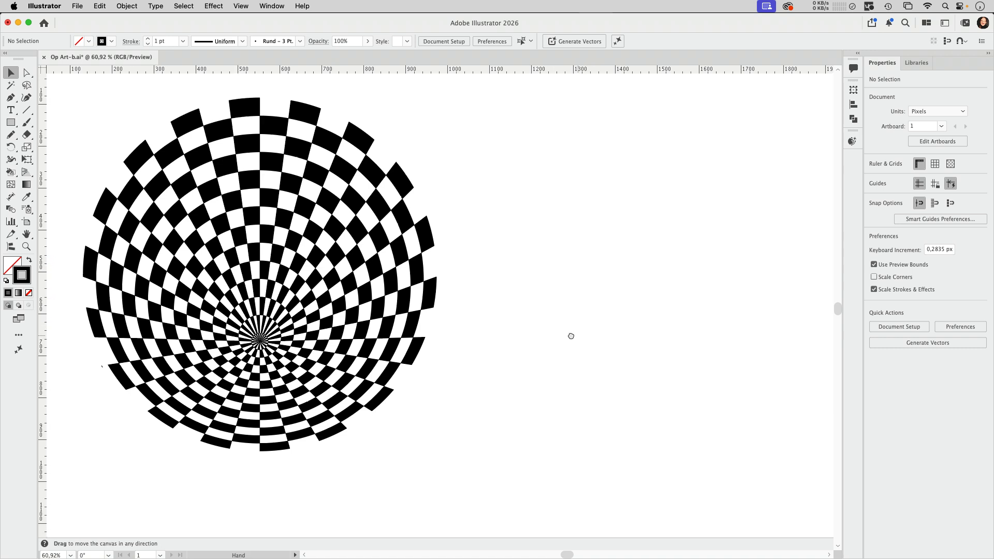
pyautogui.click(27, 111)
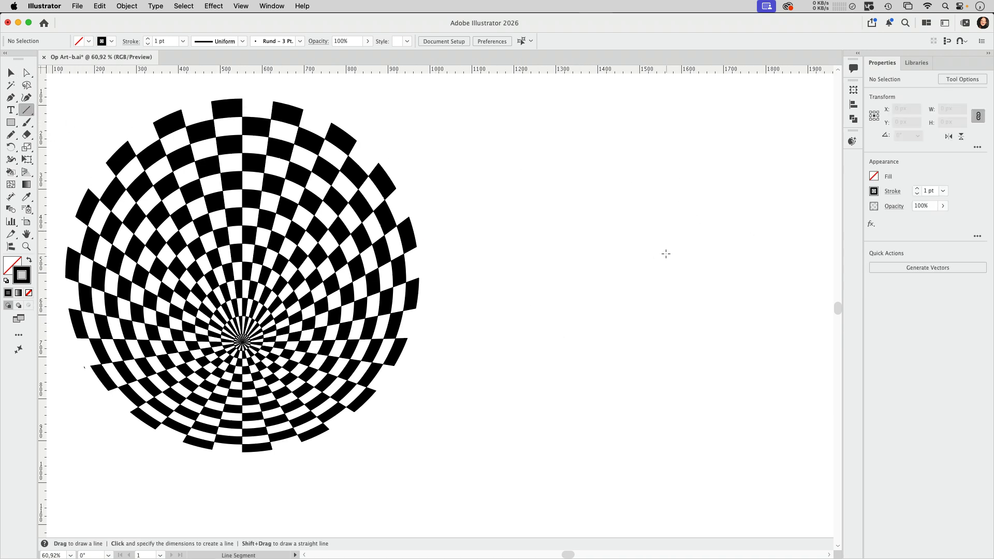
pyautogui.moveTo(666, 261); pyautogui.dragTo(666, 83)
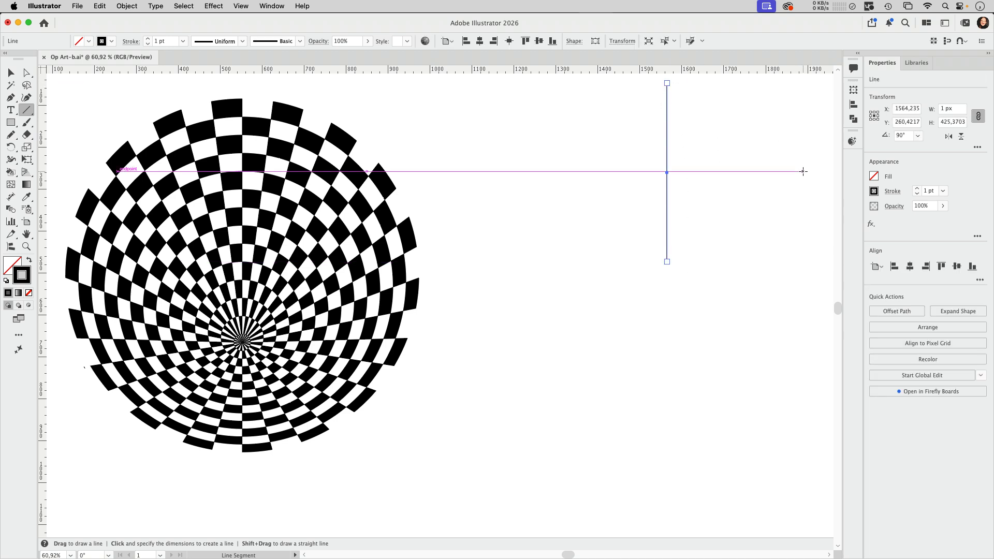
# Create a copy of the vertical line rotated by 10° around its lower endpoint.
pyautogui.click(10, 147)
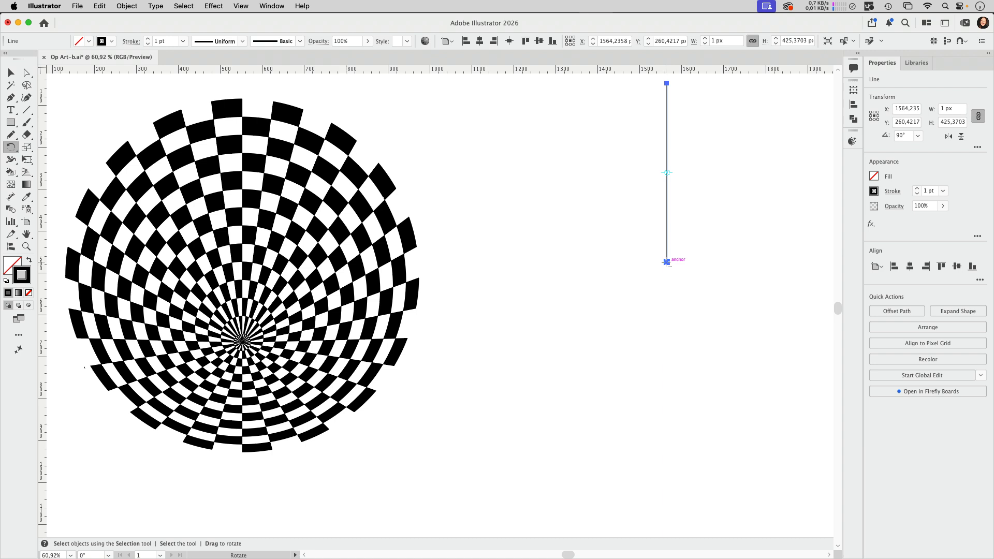
pyautogui.keyDown('alt'); pyautogui.click(666, 262); pyautogui.keyUp('alt')
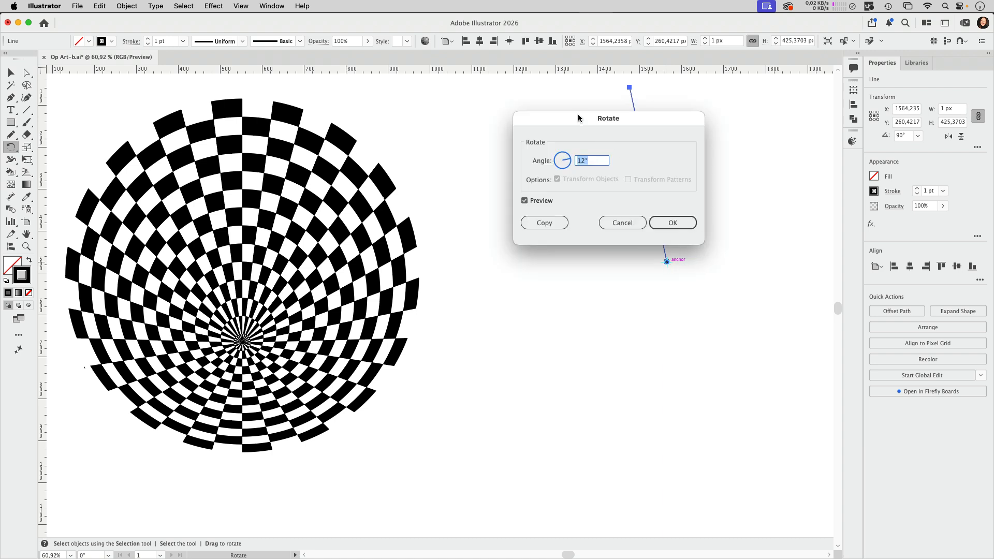
pyautogui.moveTo(576, 117); pyautogui.dragTo(421, 94)
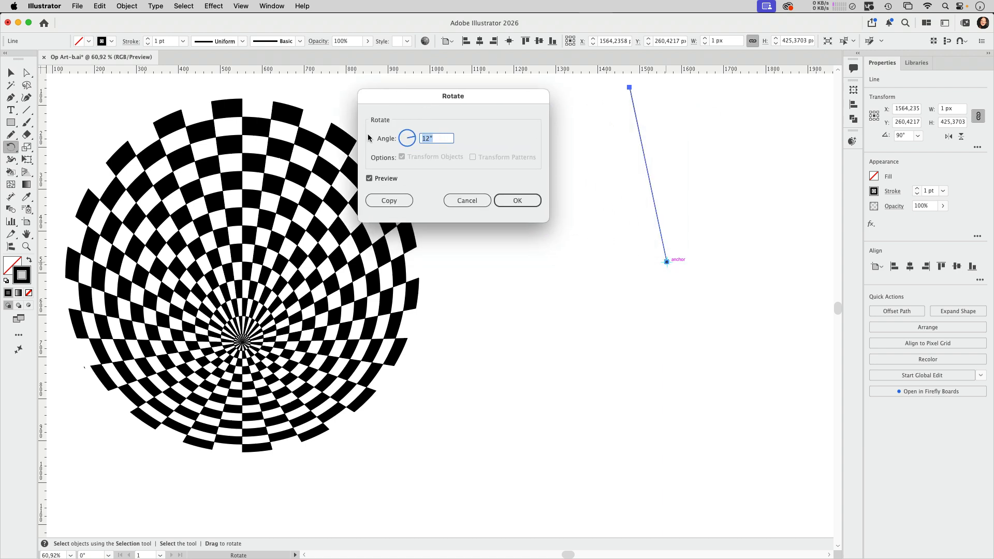
pyautogui.write('10')
pyautogui.click(394, 200)
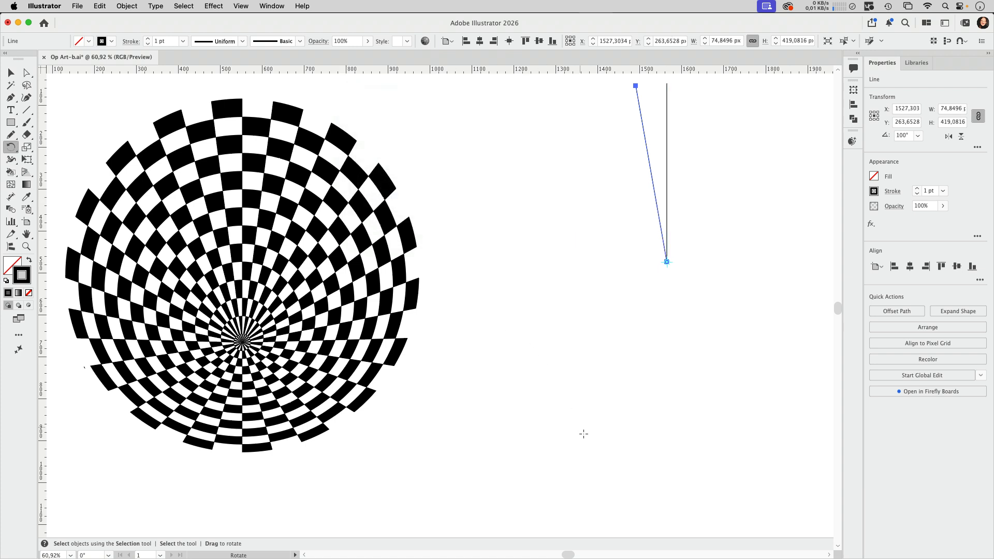
# Repeat the 10° rotated copy of the line until the rays complete a full circle.
pyautogui.press('super+d')
pyautogui.press('super+d')
pyautogui.press('super+d')
pyautogui.press('super+d')
pyautogui.press('super+d')
pyautogui.press('super+d')
pyautogui.press('super+d')
pyautogui.press('super+d')
pyautogui.press('super+d')
pyautogui.press('super+d')
pyautogui.press('super+d')
pyautogui.press('super+d')
pyautogui.press('super+d')
pyautogui.press('super+d')
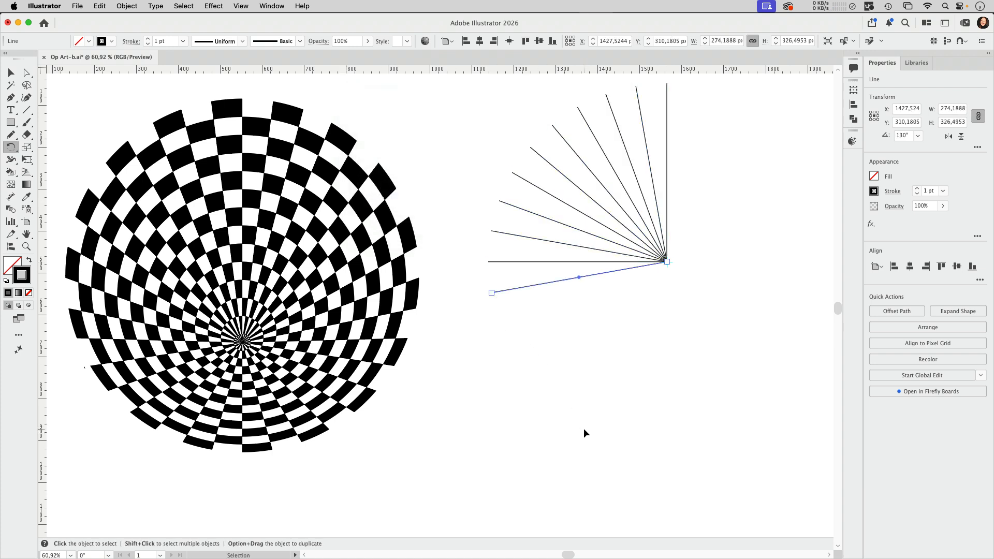
pyautogui.press('super+d')
pyautogui.press('super+d')
pyautogui.press('super+d')
pyautogui.press('super+d')
pyautogui.press('super+d')
pyautogui.press('super+d')
pyautogui.press('super+d')
pyautogui.press('super+d')
pyautogui.press('super+d')
pyautogui.press('super+d')
pyautogui.press('super+d')
pyautogui.press('super+d')
pyautogui.press('super+d')
pyautogui.press('super+d')
pyautogui.press('super+d')
pyautogui.press('super+d')
pyautogui.press('super+d')
pyautogui.press('super+d')
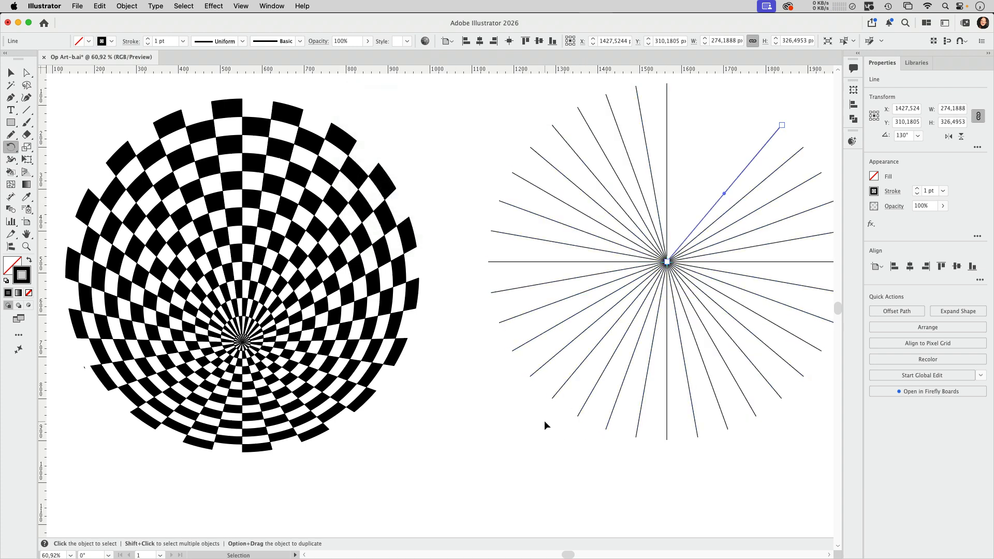
pyautogui.press('super+d')
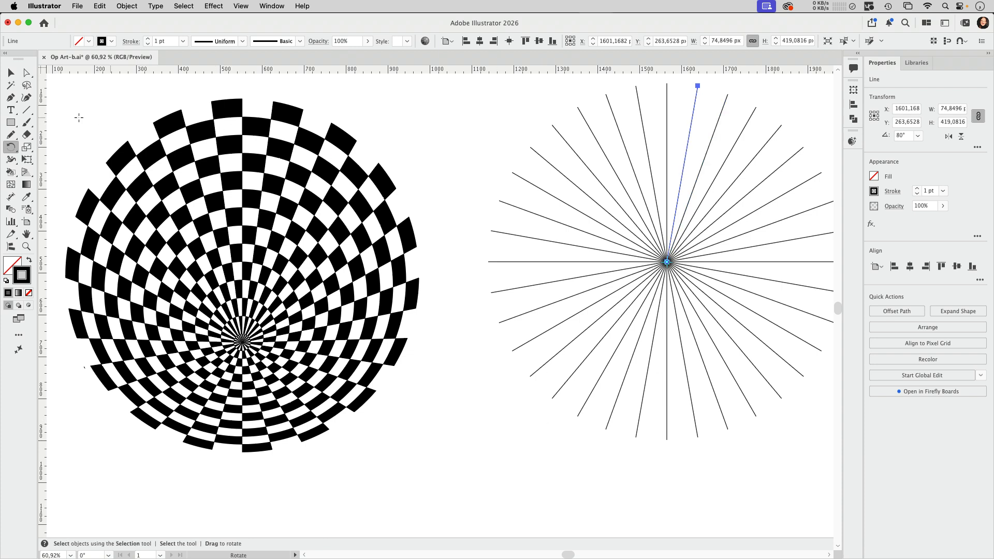
# Draw a circle about 830 px wide from the rays' common centre, slightly inside the rays' outer ends.
pyautogui.click(11, 123)
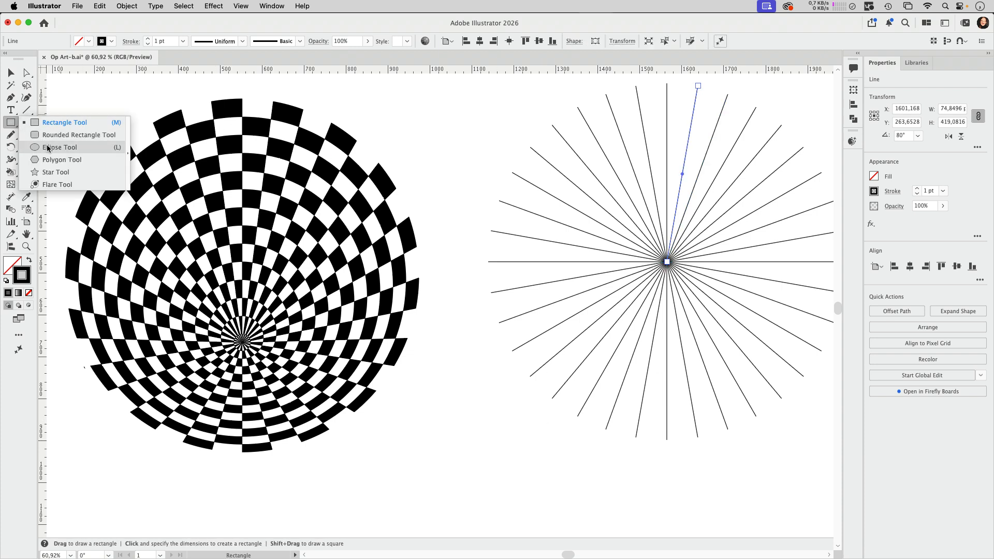
pyautogui.click(48, 148)
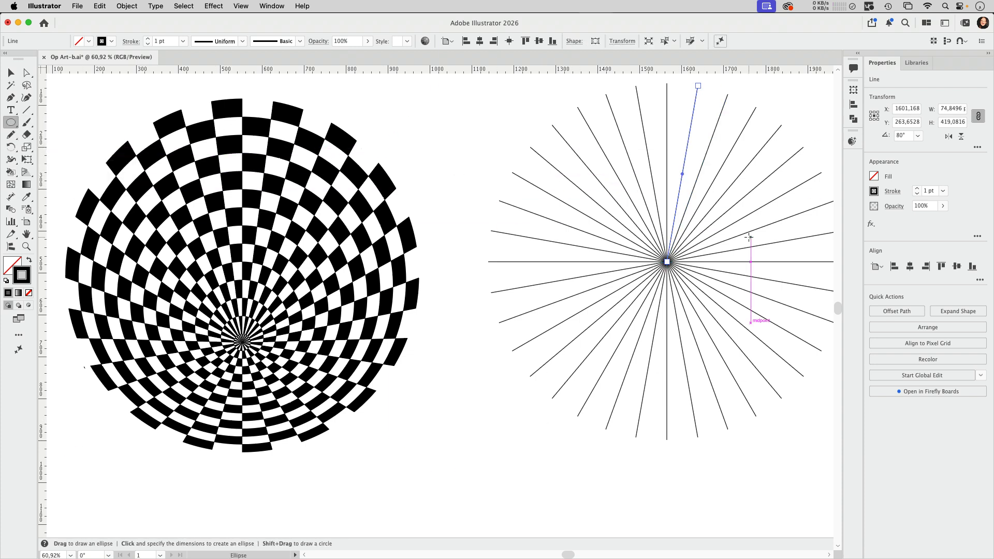
pyautogui.press('super+shift+a')
pyautogui.moveTo(743, 251); pyautogui.dragTo(628, 273)
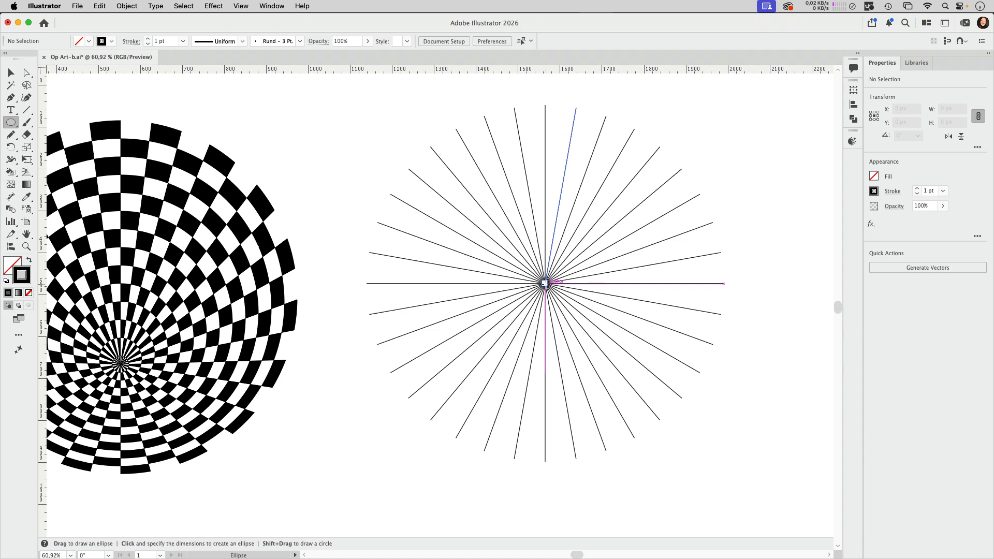
pyautogui.moveTo(544, 283); pyautogui.dragTo(724, 286)
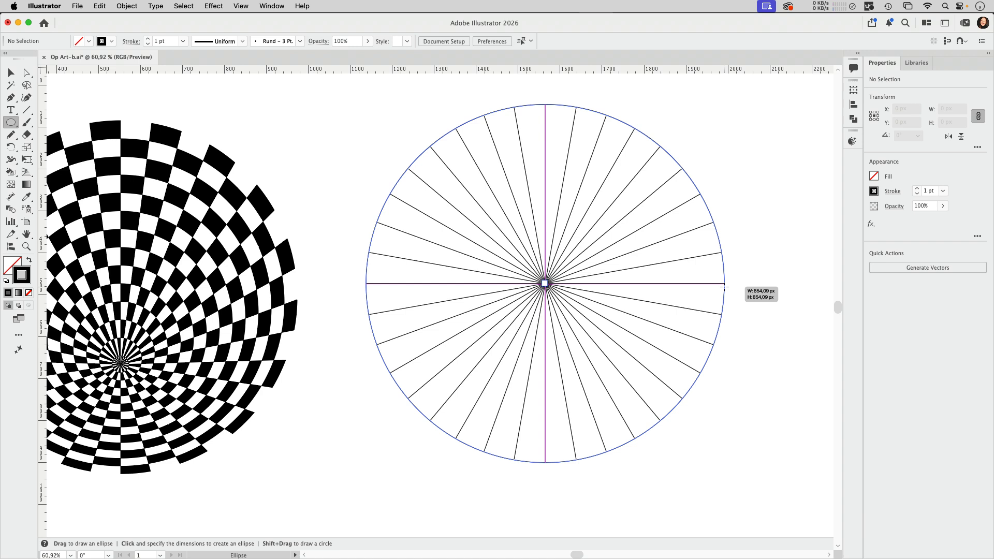
pyautogui.moveTo(724, 286); pyautogui.dragTo(719, 284)
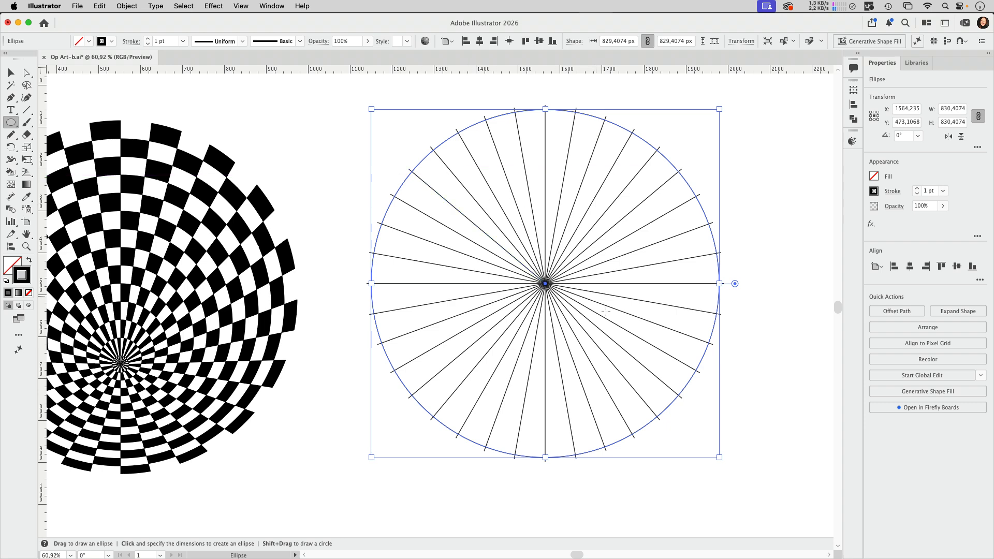
# Draw a small circle about 41 px wide centred on the point where the rays meet.
pyautogui.moveTo(540, 279); pyautogui.dragTo(792, 316)
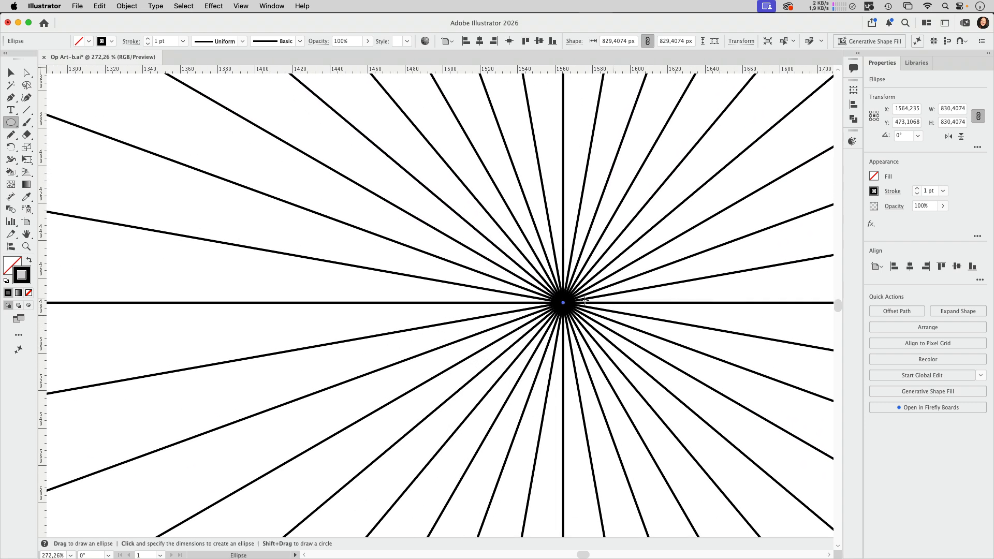
pyautogui.keyDown('super'); pyautogui.click(419, 265); pyautogui.keyUp('super')
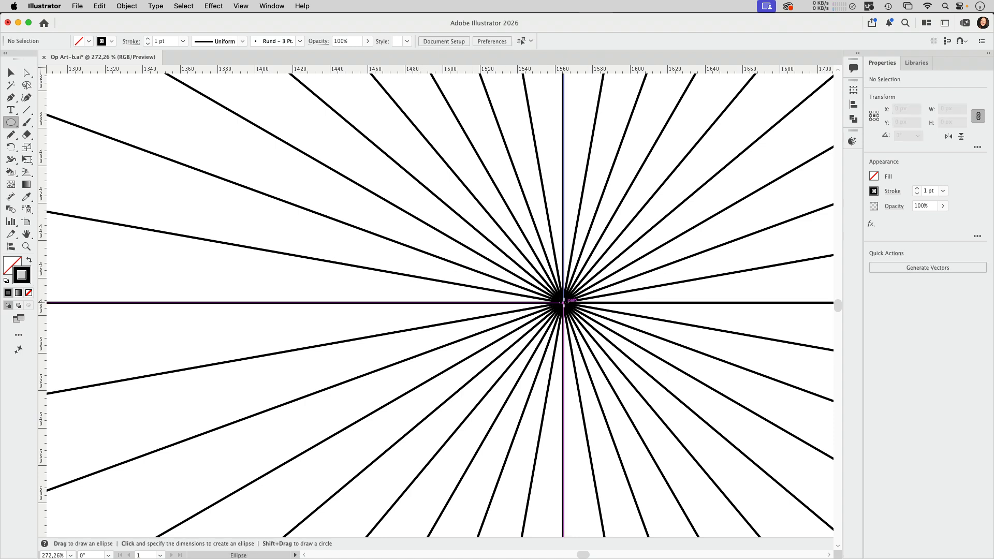
pyautogui.moveTo(563, 302); pyautogui.dragTo(602, 265)
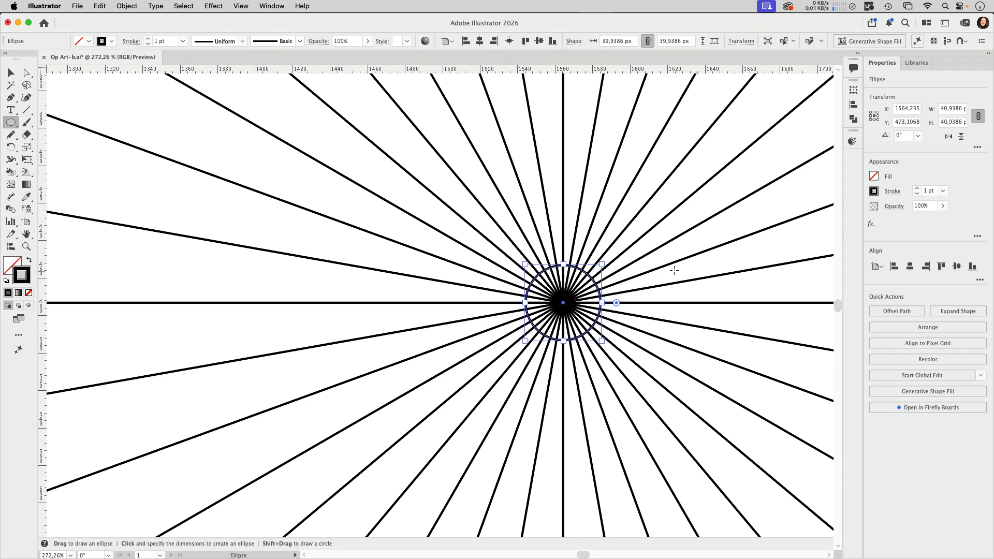
# Select the large outer circle together with the small centre circle and set their stroke to orange-red.
pyautogui.press('v')
pyautogui.press('super+minus')
pyautogui.press('super+minus')
pyautogui.press('super+minus')
pyautogui.press('super+minus')
pyautogui.press('super+minus')
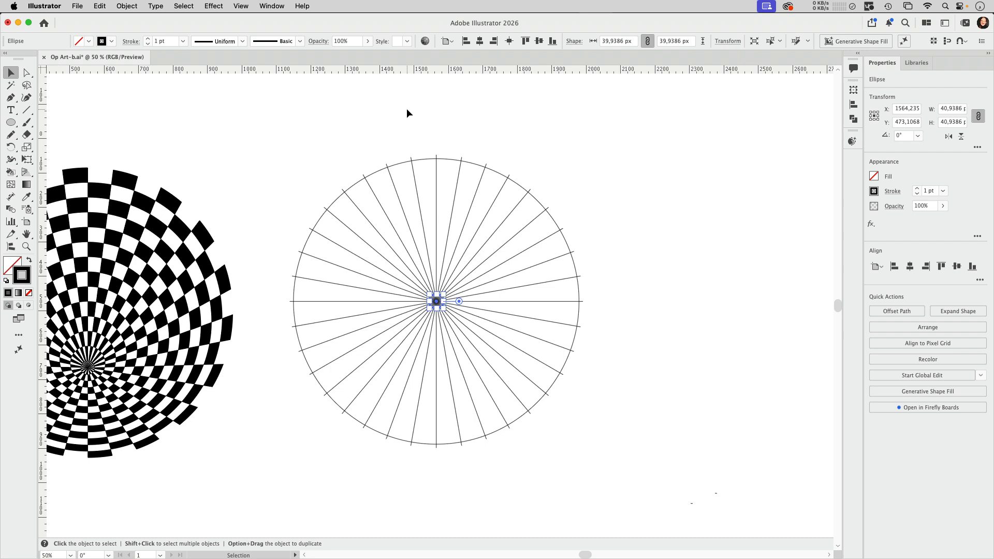
pyautogui.keyDown('shift'); pyautogui.click(429, 163); pyautogui.keyUp('shift')
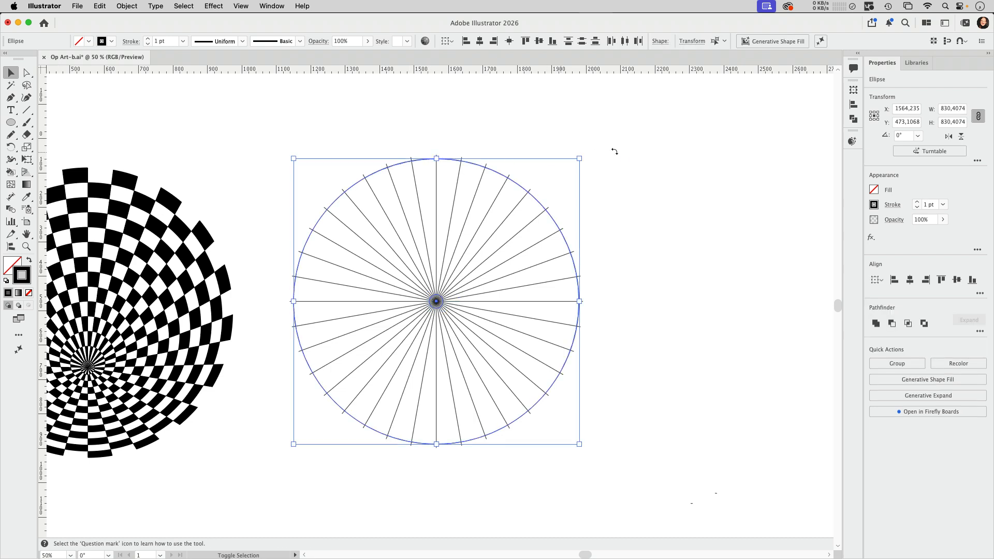
pyautogui.click(110, 42)
pyautogui.click(93, 114)
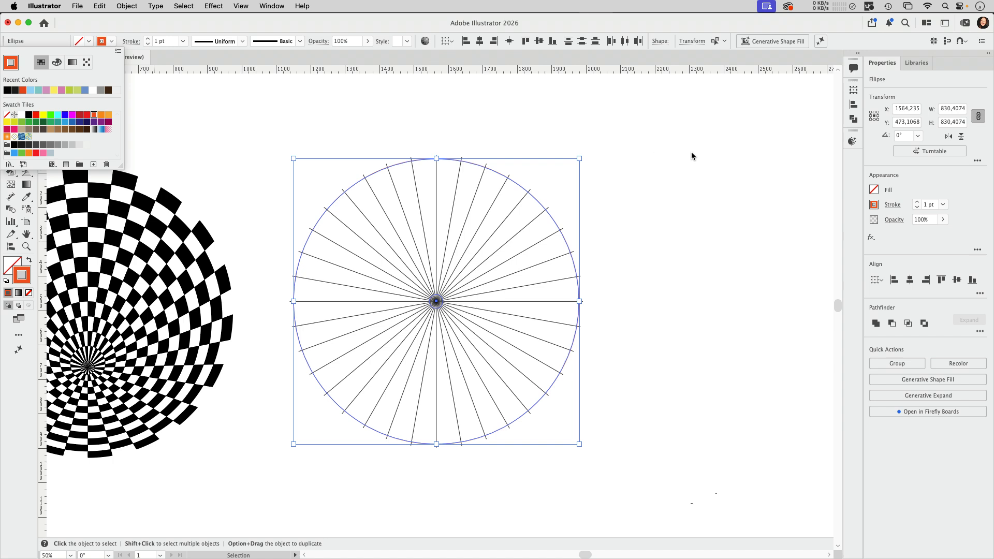
# Make a blend between the large outer circle and the small centre circle.
pyautogui.click(131, 5)
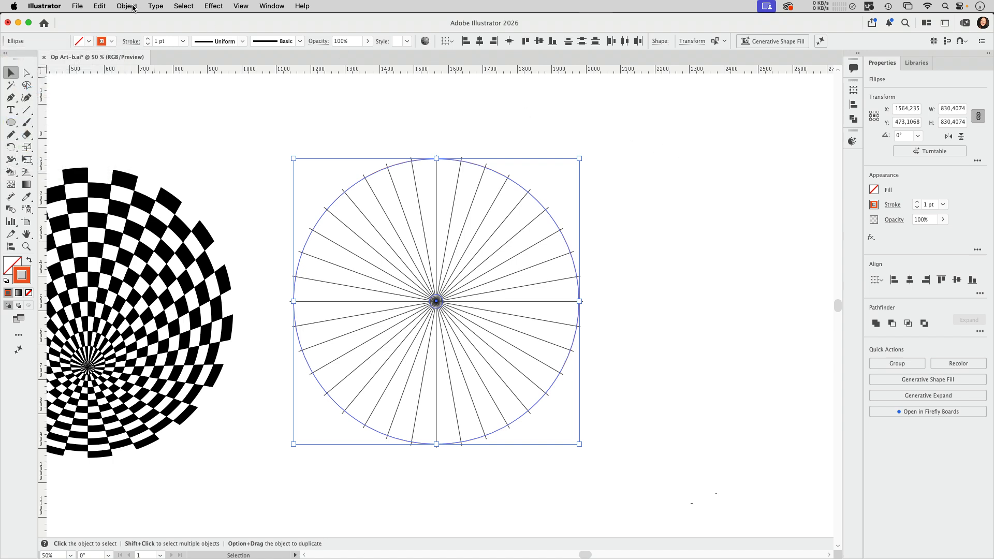
pyautogui.click(132, 6)
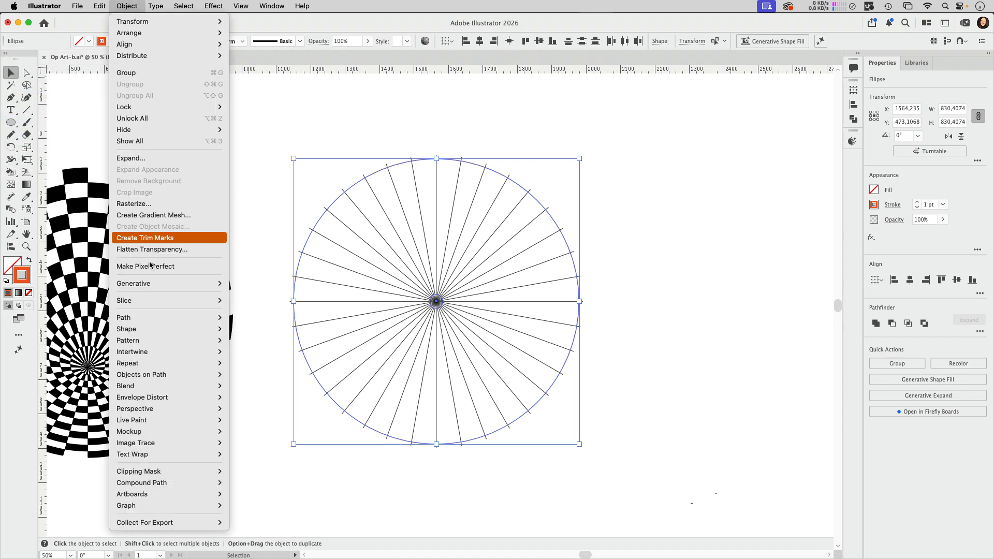
pyautogui.moveTo(172, 386)
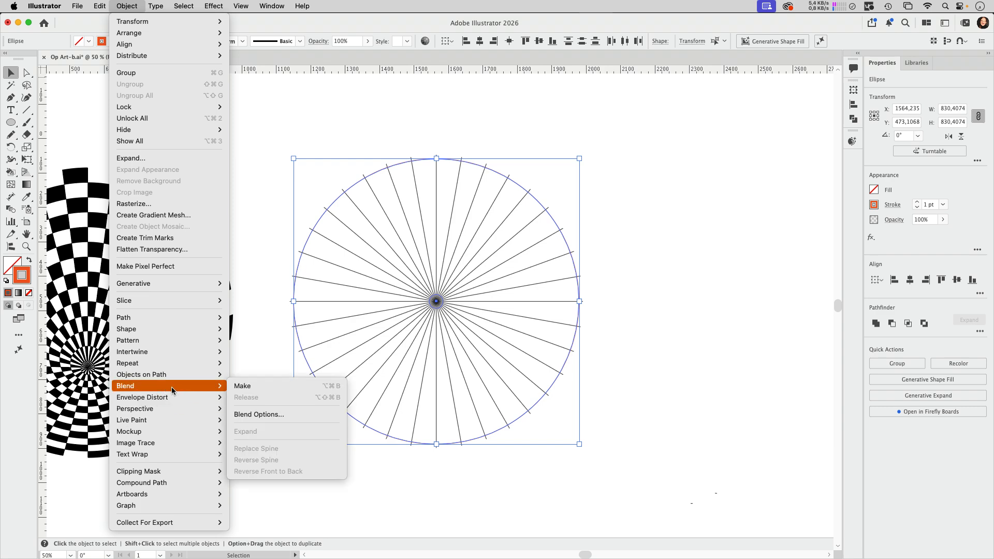
pyautogui.click(321, 388)
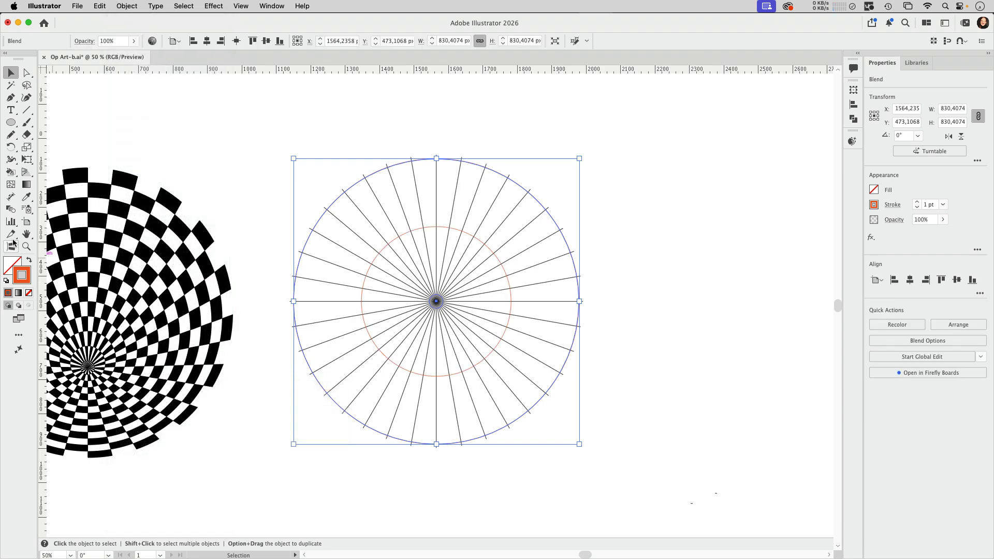
# Set the circle blend's spacing to Specified Steps with a value of 10, and deselect the artwork.
pyautogui.click(11, 209)
pyautogui.doubleClick(11, 210)
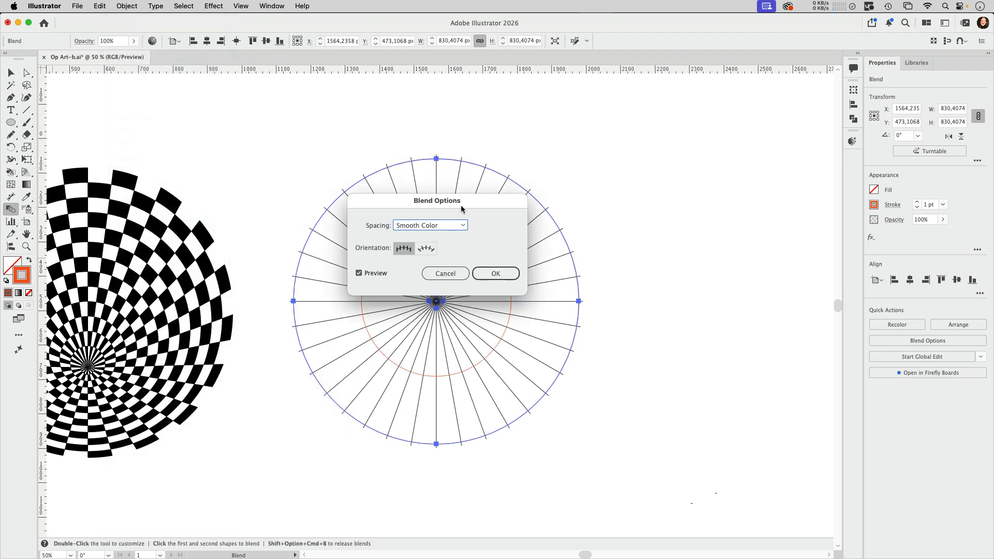
pyautogui.moveTo(461, 206); pyautogui.dragTo(681, 212)
pyautogui.click(670, 228)
pyautogui.click(668, 240)
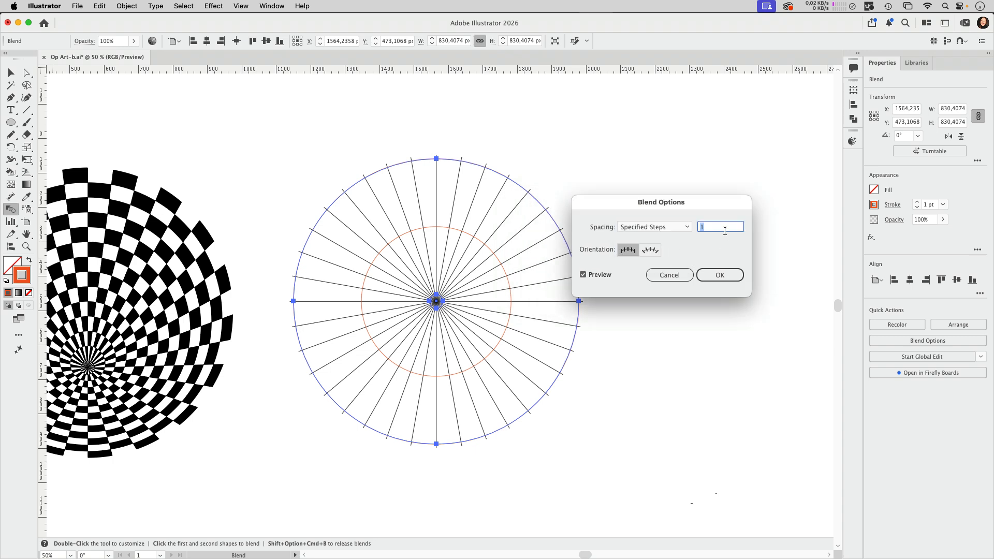
pyautogui.press('Up')
pyautogui.press('Up')
pyautogui.press('Up')
pyautogui.press('Up')
pyautogui.press('Up')
pyautogui.press('Up')
pyautogui.press('Up')
pyautogui.press('Up')
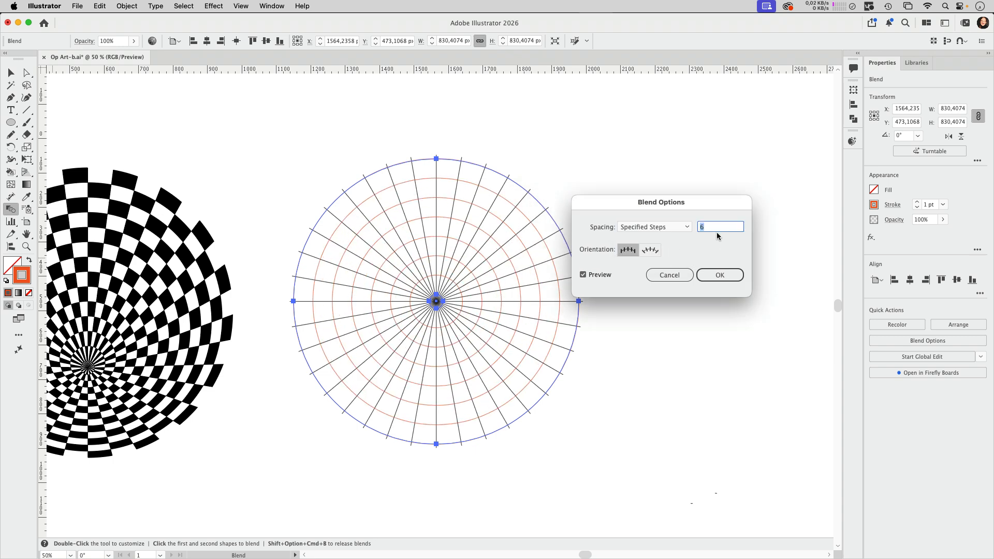
pyautogui.press('Up')
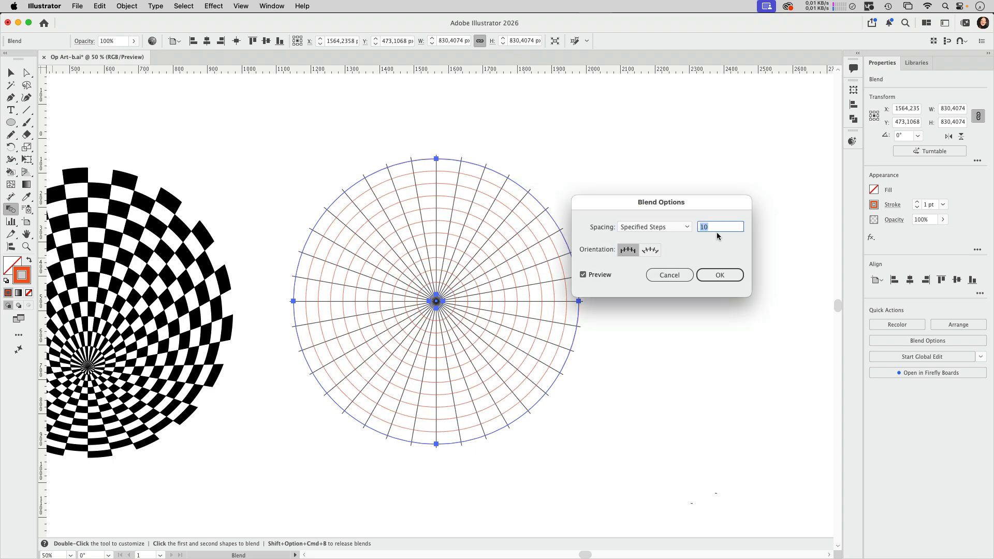
pyautogui.click(719, 275)
pyautogui.press('v')
pyautogui.press('shift+super+a')
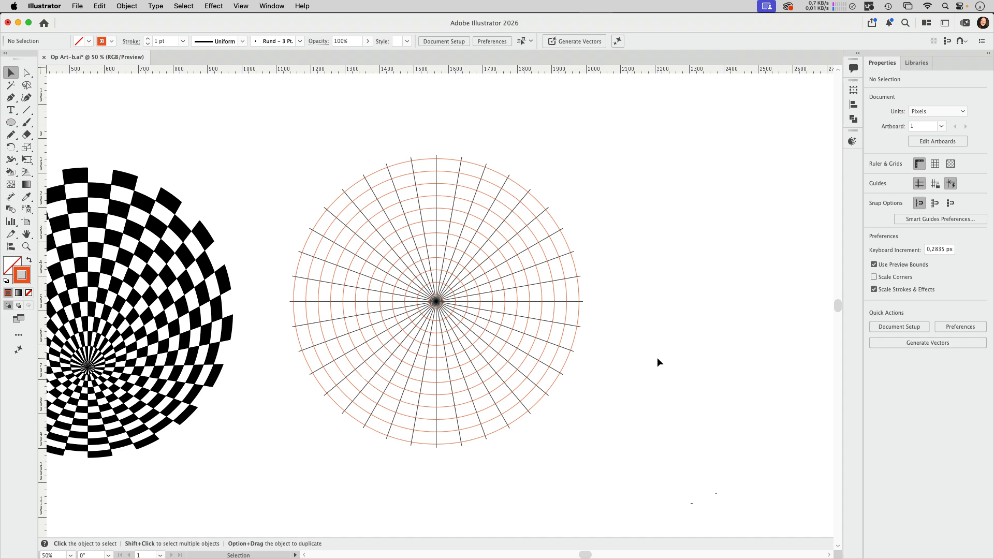
# Draw a separate circle about 228 px wide in the empty area to the right of the ray pattern.
pyautogui.press('space')
pyautogui.moveTo(634, 360); pyautogui.dragTo(532, 347)
pyautogui.click(11, 122)
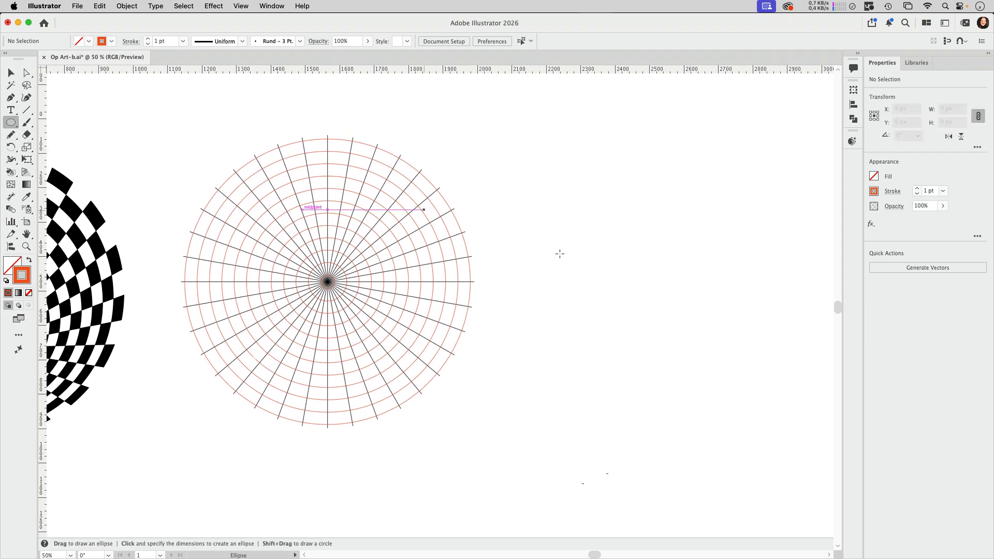
pyautogui.moveTo(564, 197); pyautogui.dragTo(643, 274)
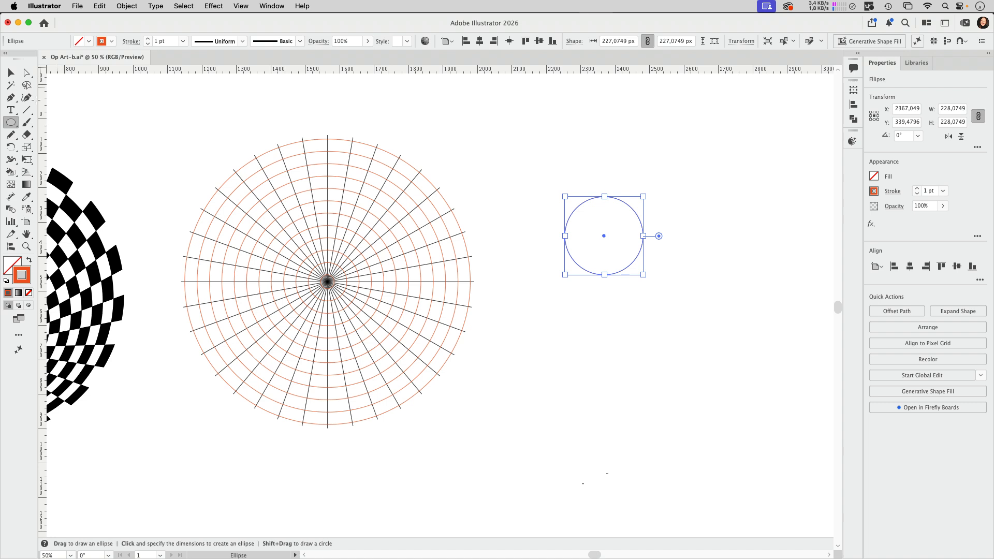
pyautogui.click(11, 73)
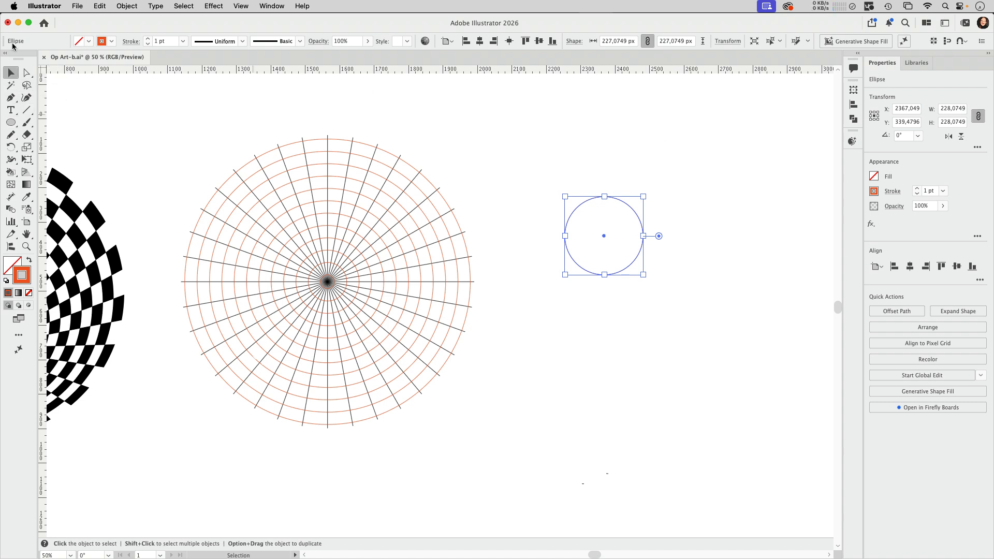
pyautogui.click(713, 200)
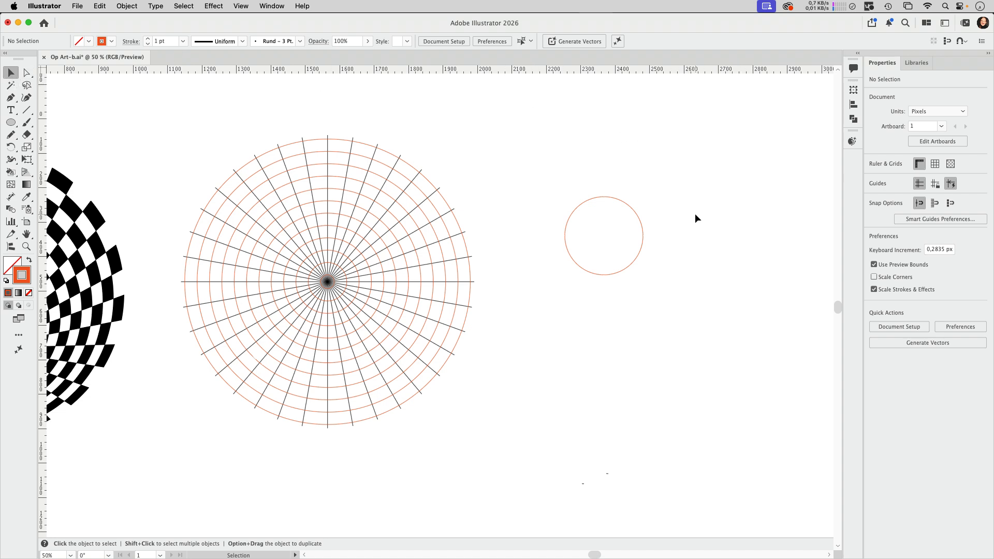
# Examine the separate circle's centre point with the Selection tool and the Direct Selection tool.
pyautogui.click(639, 219)
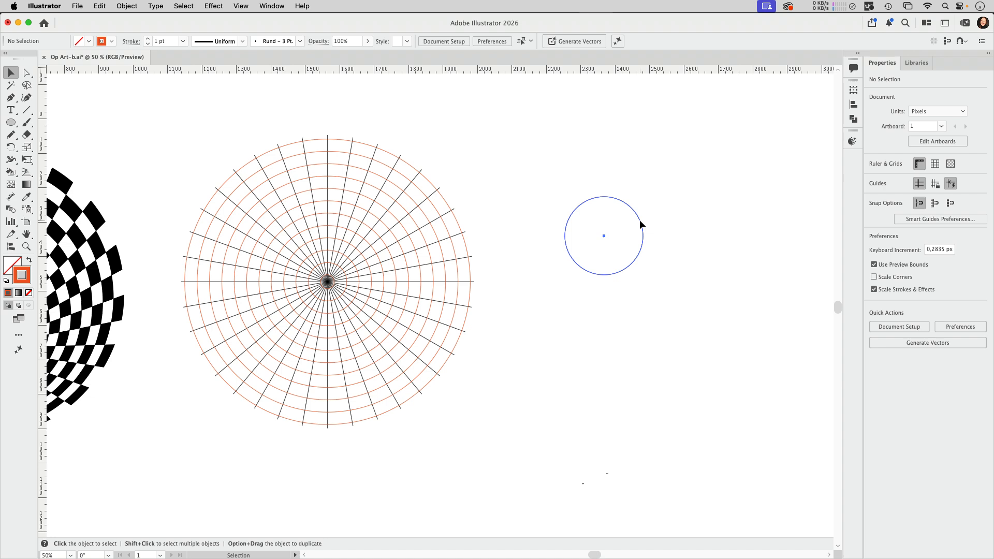
pyautogui.click(719, 215)
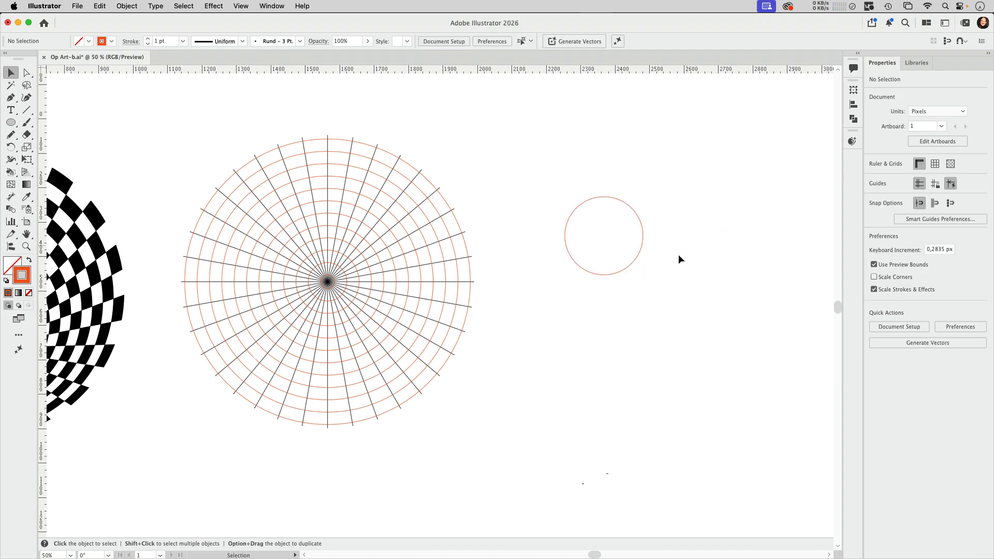
pyautogui.click(606, 239)
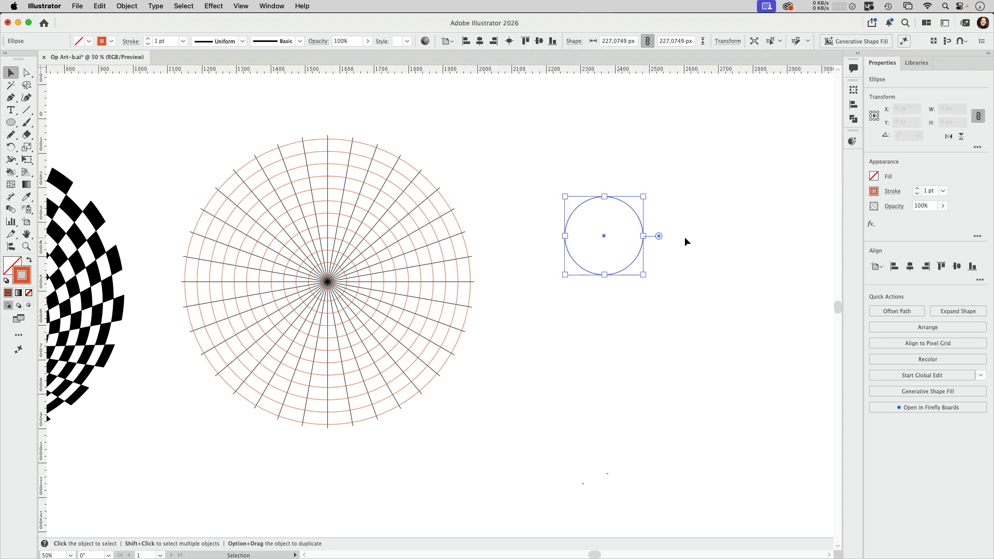
pyautogui.click(749, 233)
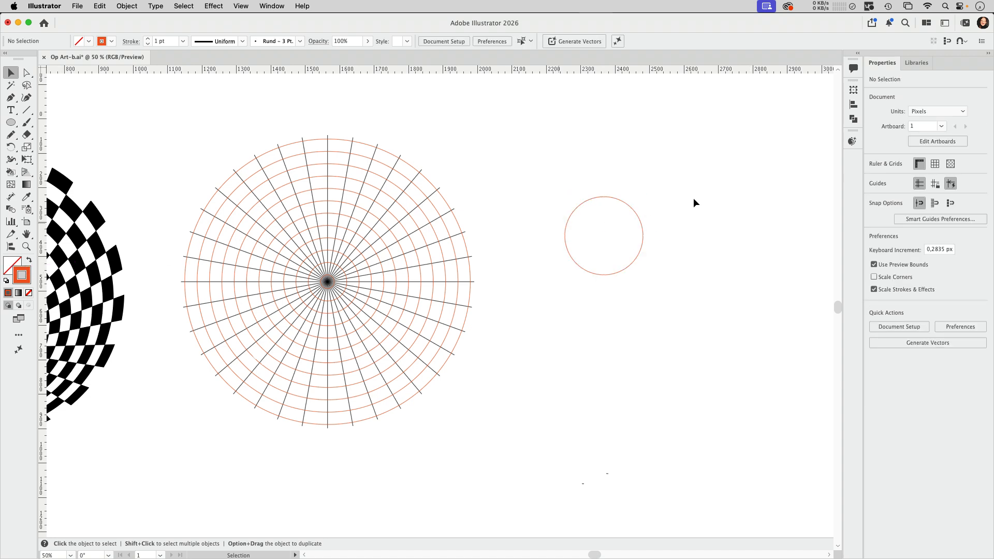
pyautogui.click(27, 73)
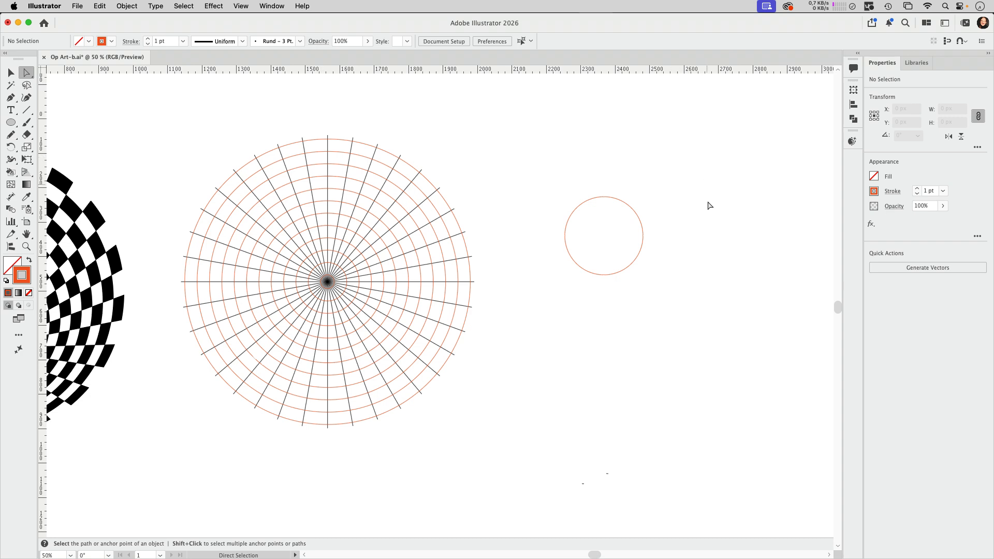
pyautogui.click(604, 236)
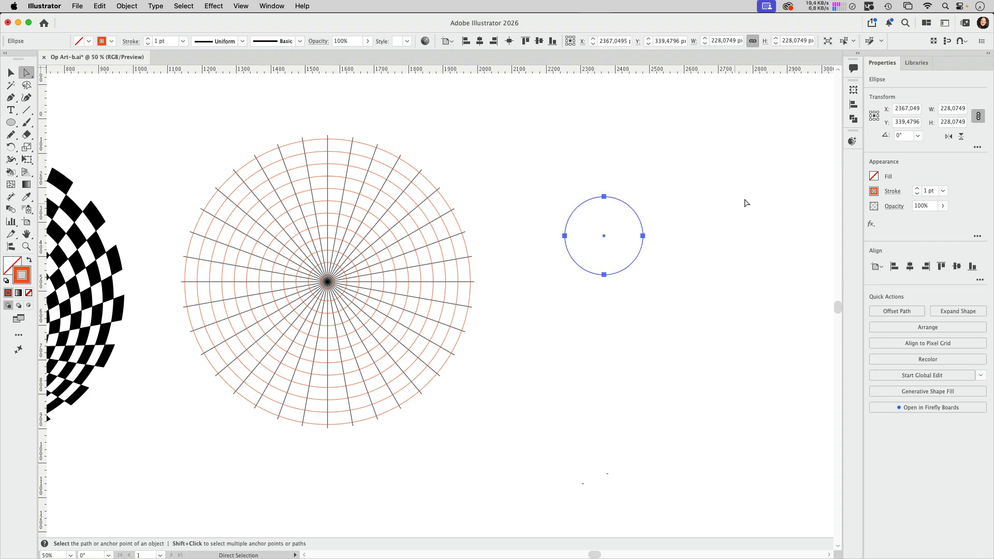
pyautogui.click(703, 208)
pyautogui.moveTo(617, 227); pyautogui.dragTo(607, 270)
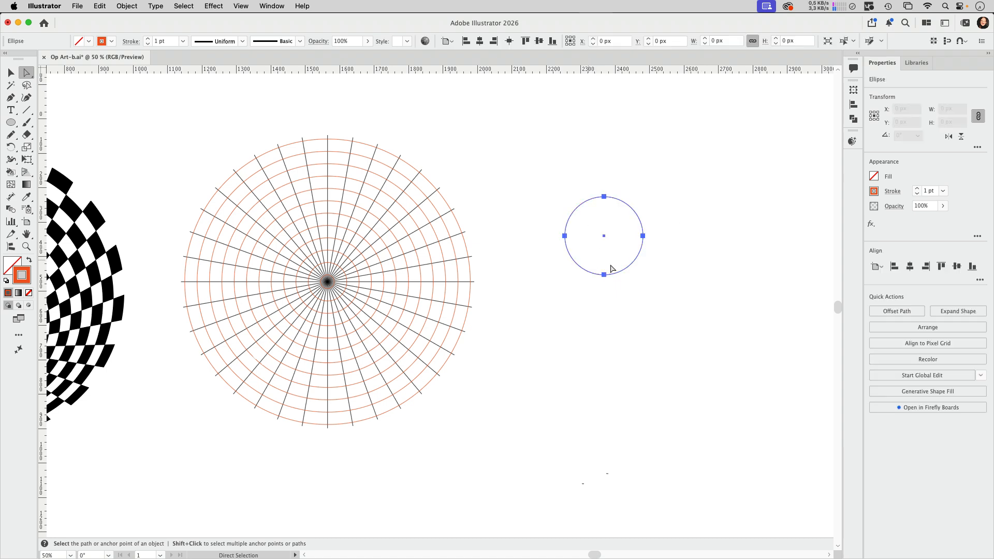
pyautogui.click(732, 205)
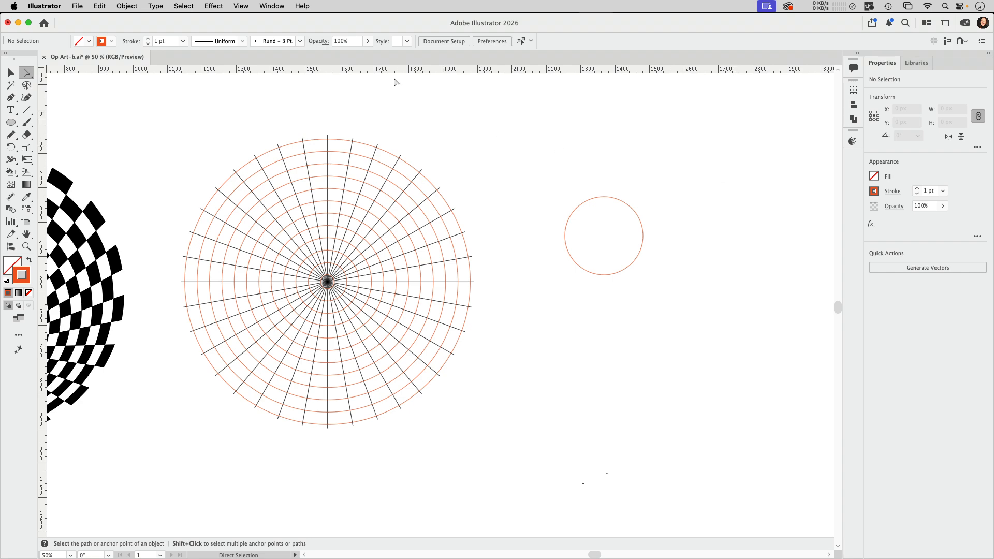
# Show the Attributes options and set the separate circle to Don't Show Center.
pyautogui.click(277, 6)
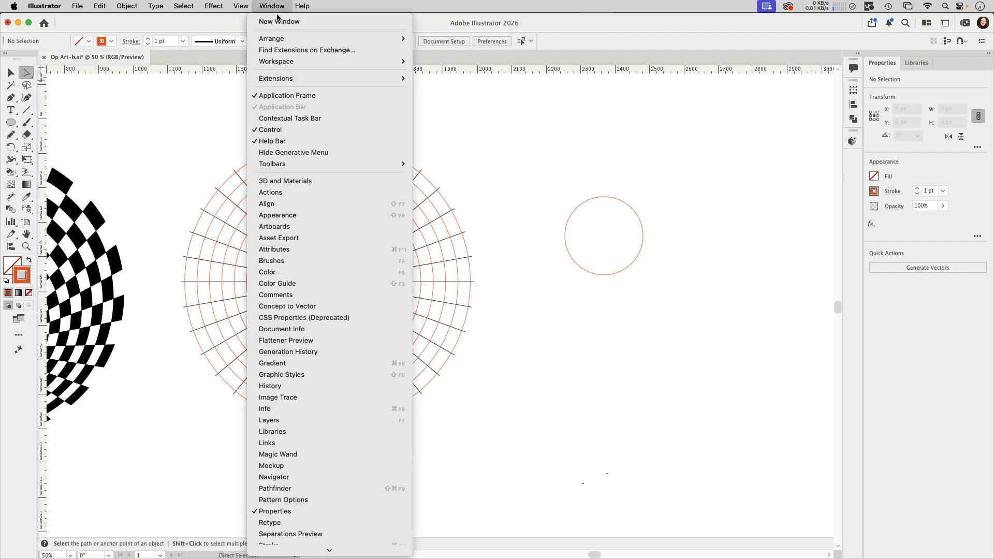
pyautogui.click(298, 250)
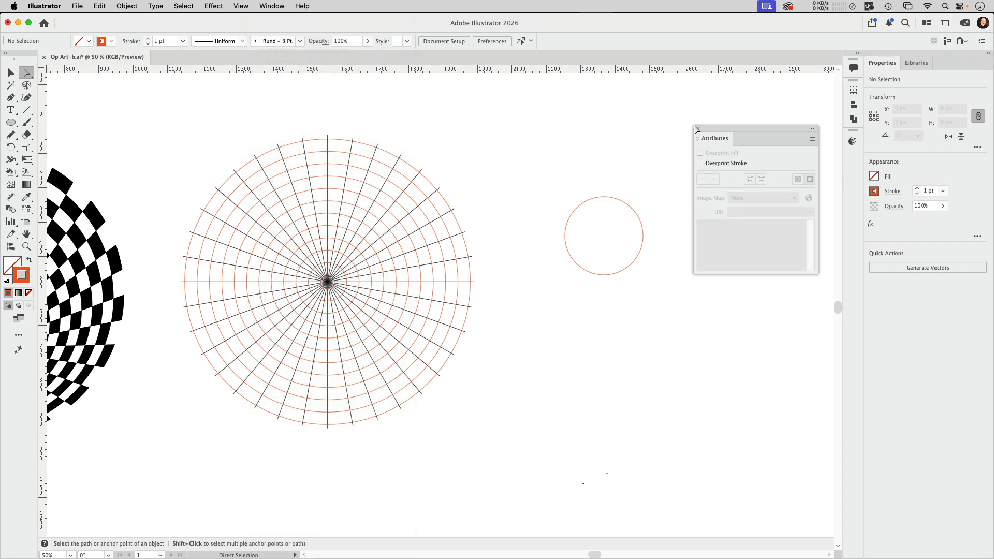
pyautogui.click(12, 73)
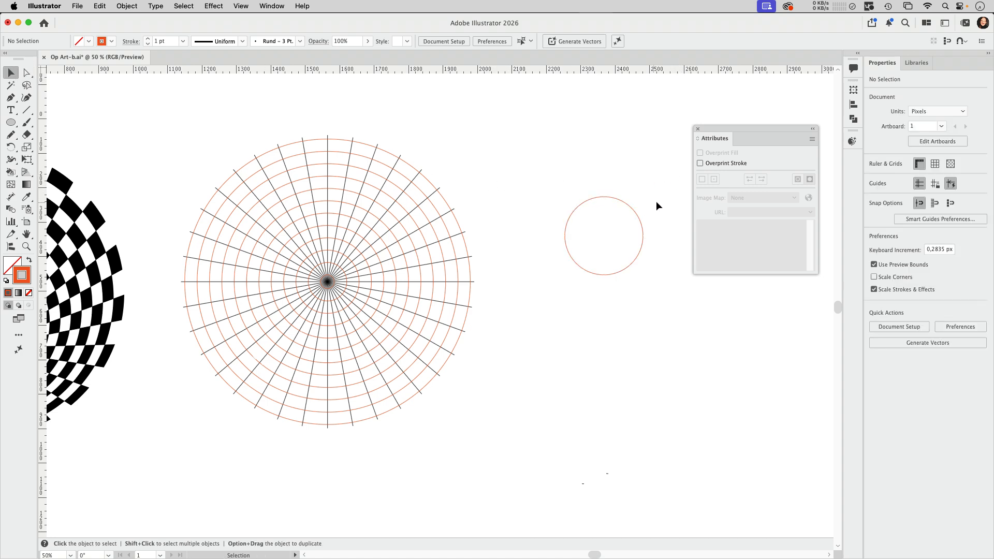
pyautogui.click(614, 235)
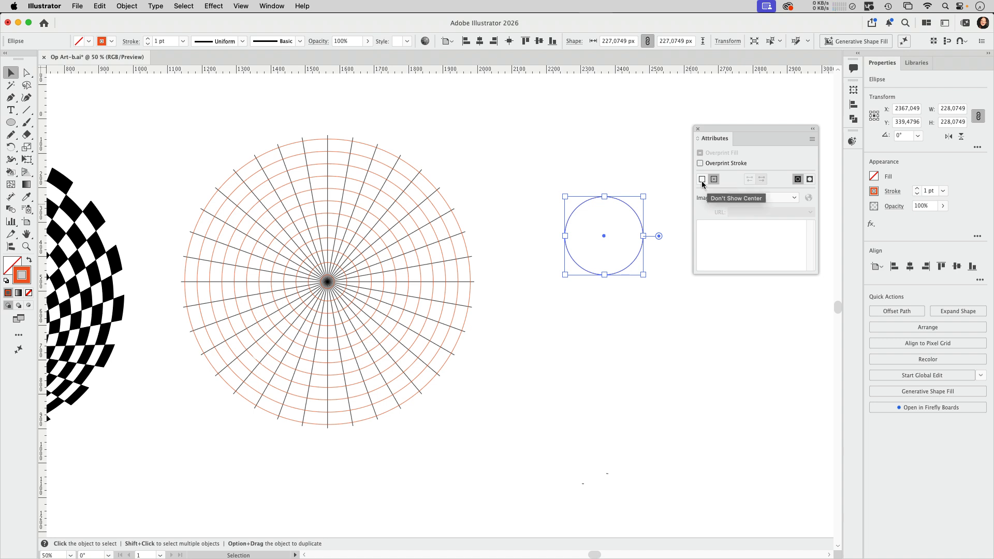
pyautogui.click(702, 179)
pyautogui.click(629, 167)
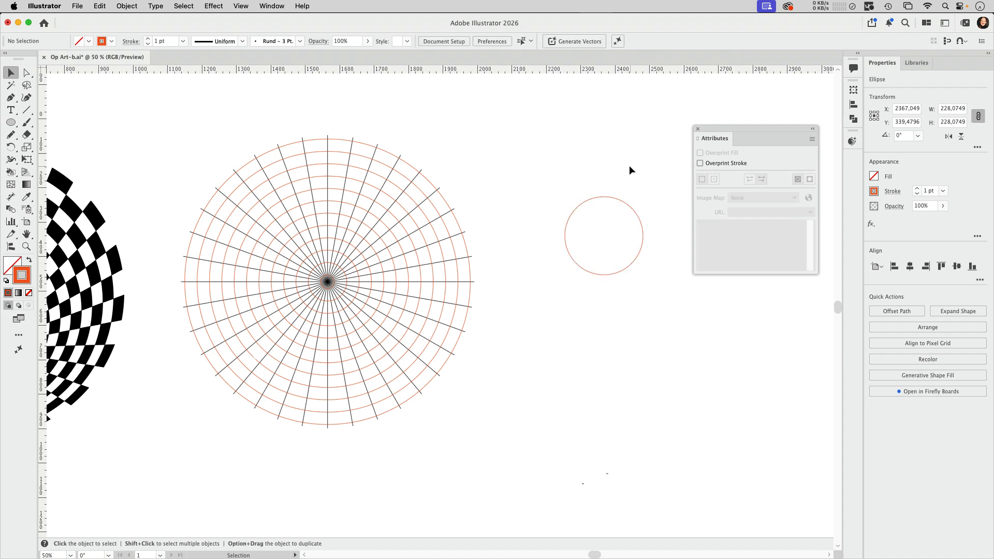
# Copy the separate circle about 366 px straight down and expand the copy from a live shape to a plain path.
pyautogui.click(626, 203)
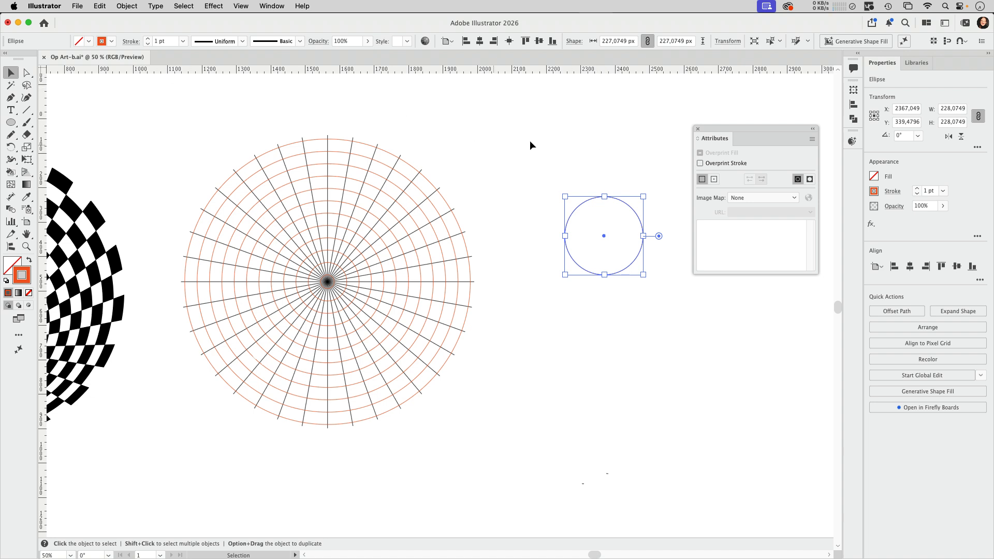
pyautogui.moveTo(626, 207); pyautogui.dragTo(630, 332)
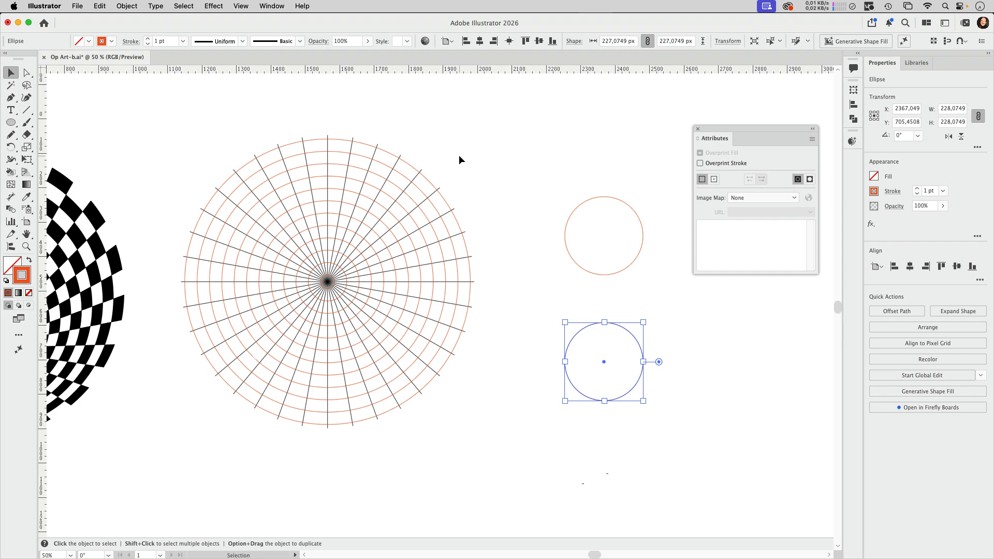
pyautogui.click(126, 5)
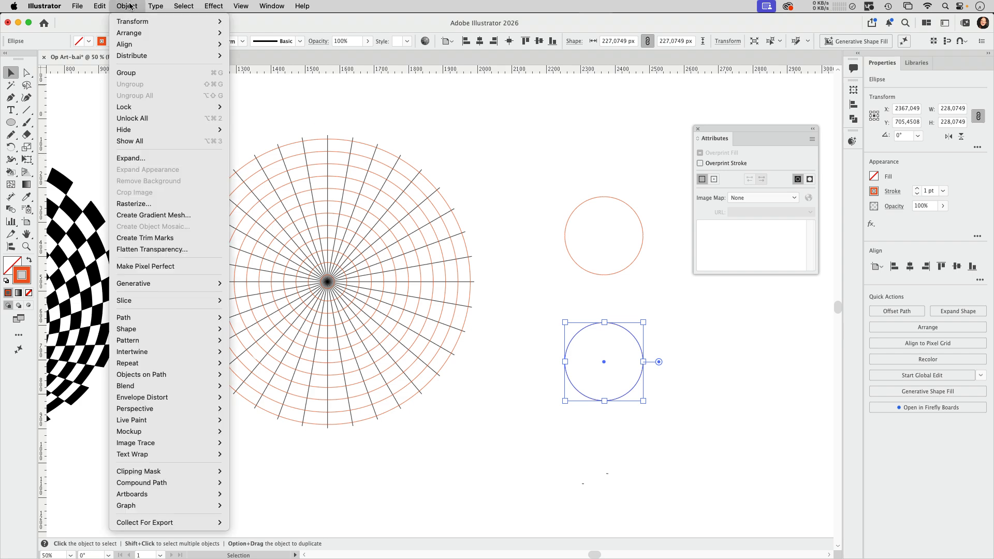
pyautogui.moveTo(138, 332)
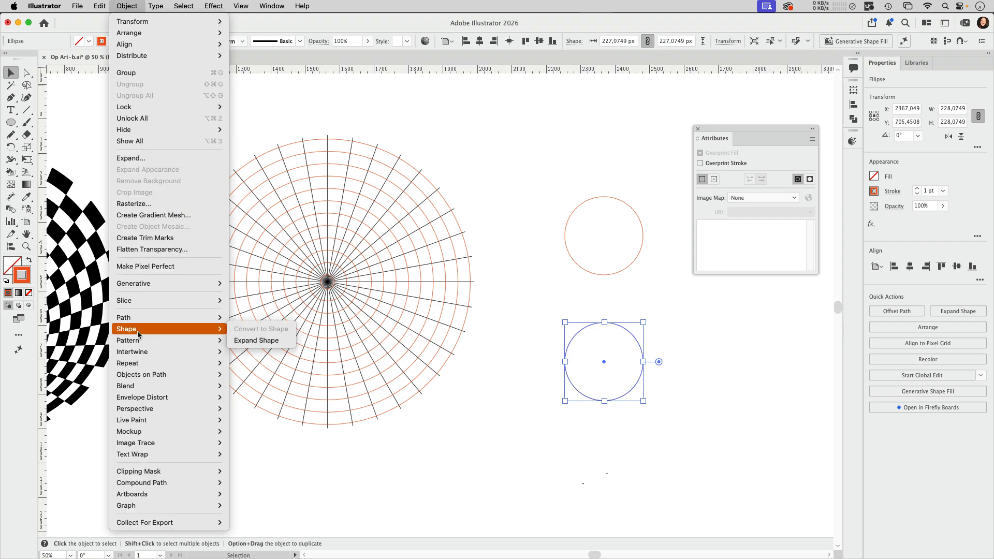
pyautogui.click(259, 341)
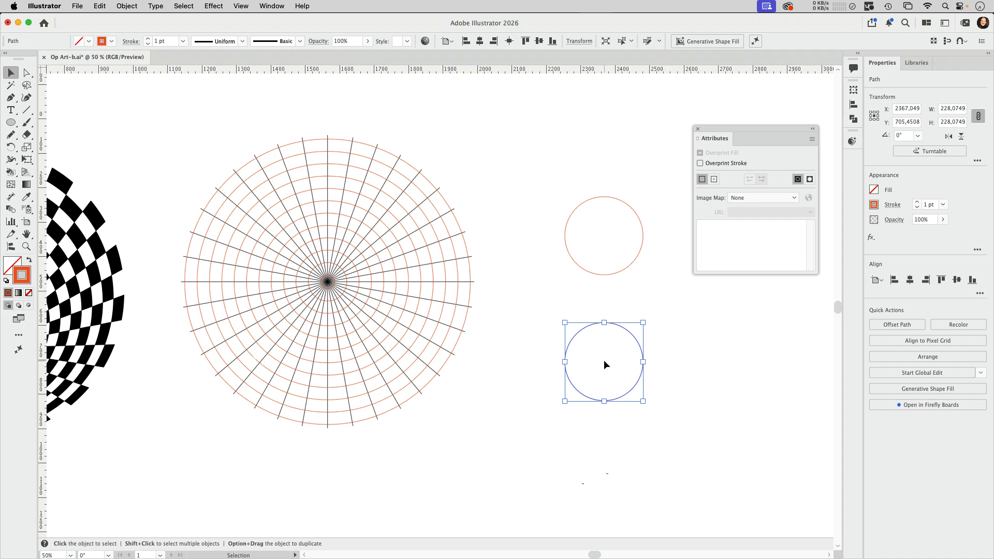
# Check the upper circle's centre point, and turn on Show Center for the expanded lower circle.
pyautogui.click(620, 272)
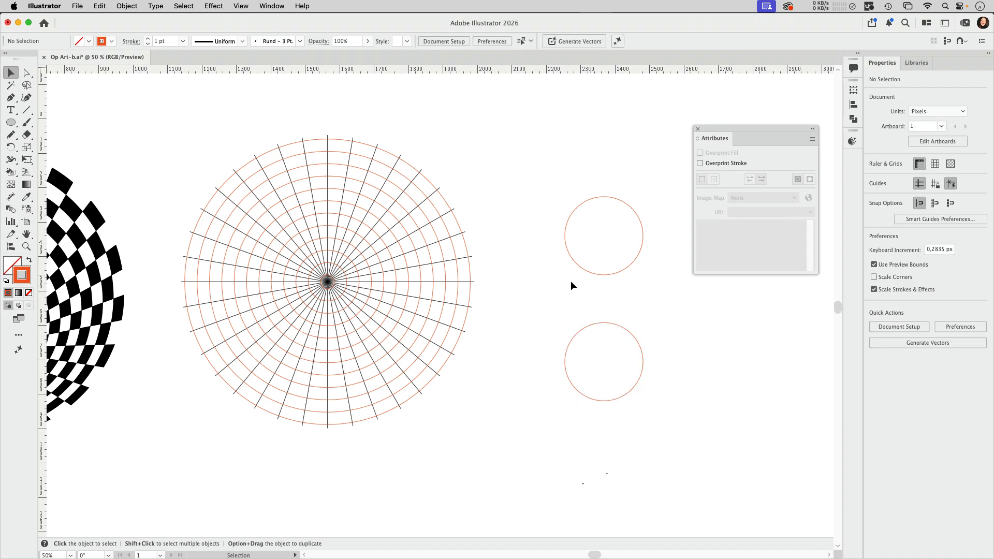
pyautogui.click(627, 267)
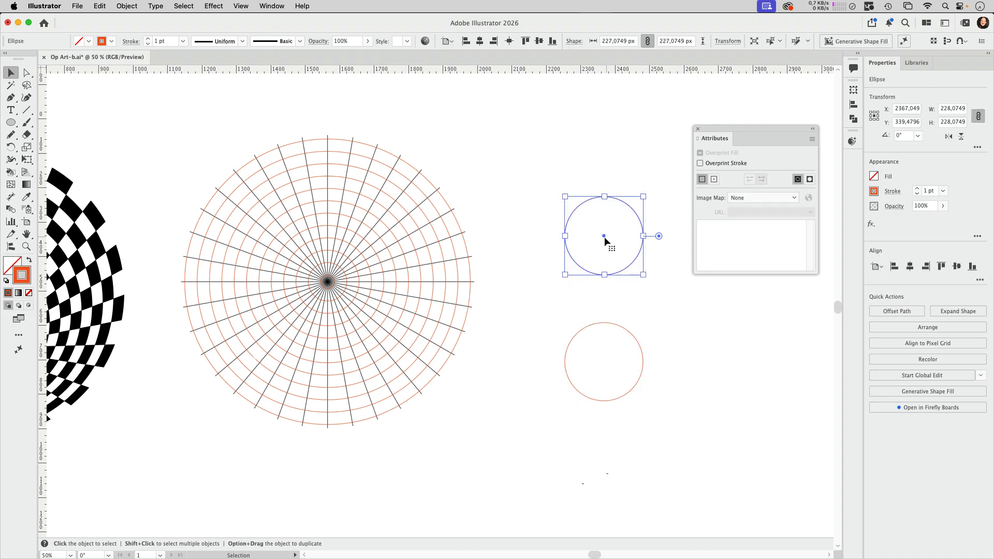
pyautogui.click(636, 340)
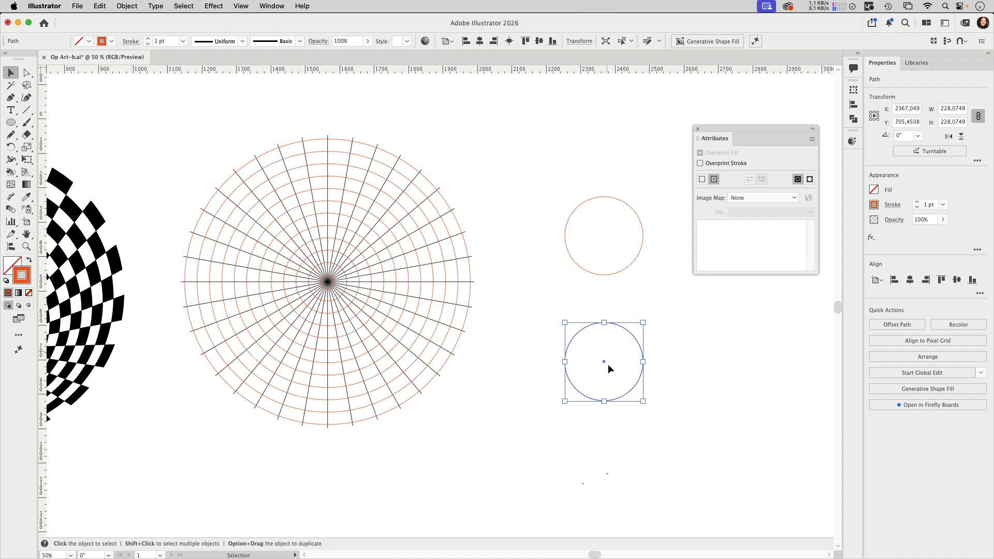
pyautogui.click(698, 356)
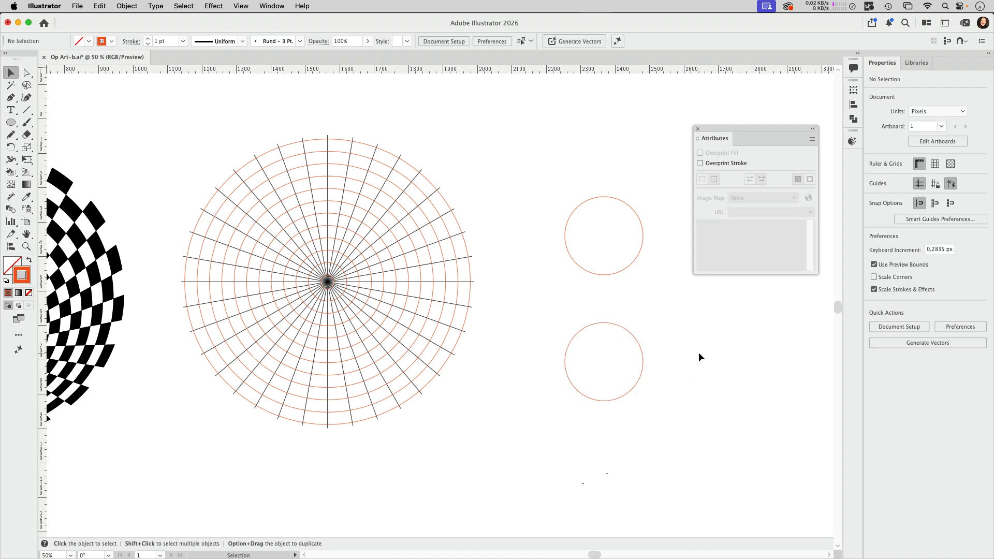
# Test Direct Selection marquees over the lower circle's centre point while its centre is shown.
pyautogui.click(609, 361)
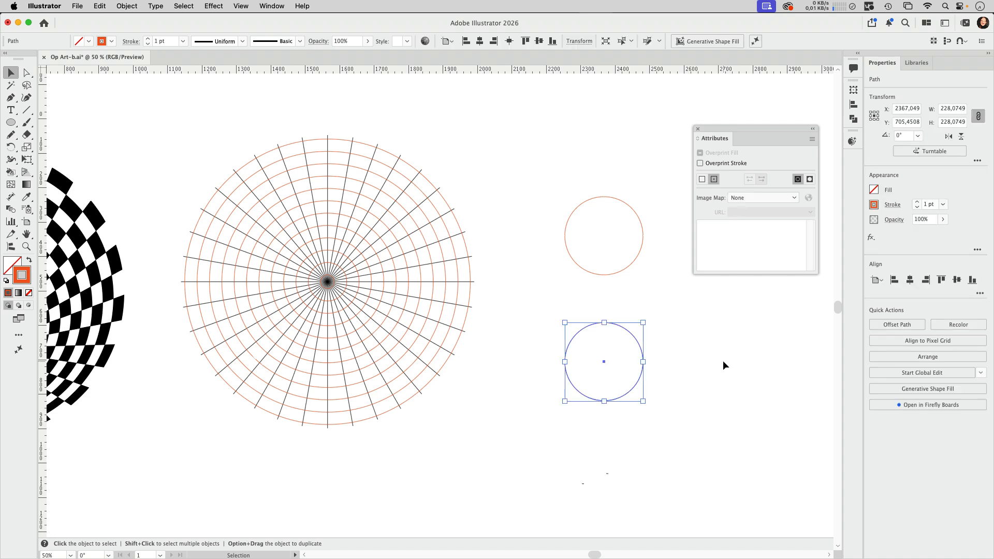
pyautogui.click(26, 73)
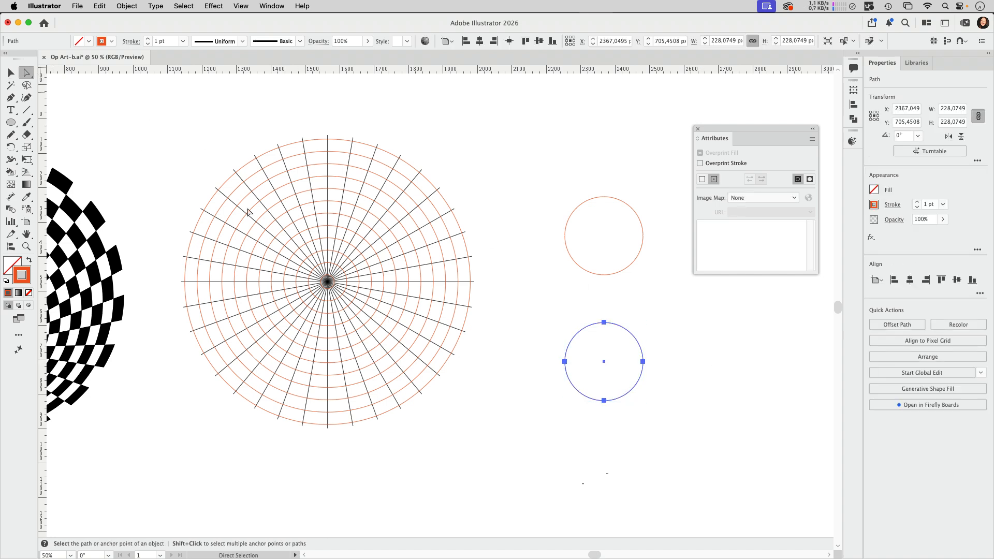
pyautogui.click(616, 359)
pyautogui.moveTo(617, 357); pyautogui.dragTo(579, 384)
pyautogui.click(706, 395)
pyautogui.moveTo(627, 356); pyautogui.dragTo(599, 381)
pyautogui.click(727, 389)
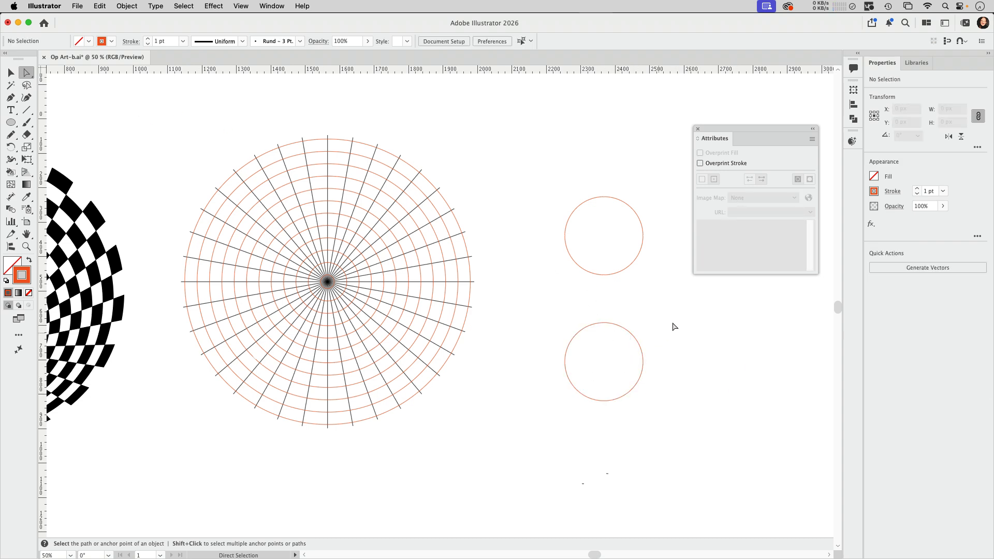
# Set the lower circle to Don't Show Center and test Direct Selection marquees across its middle.
pyautogui.moveTo(670, 316); pyautogui.dragTo(548, 414)
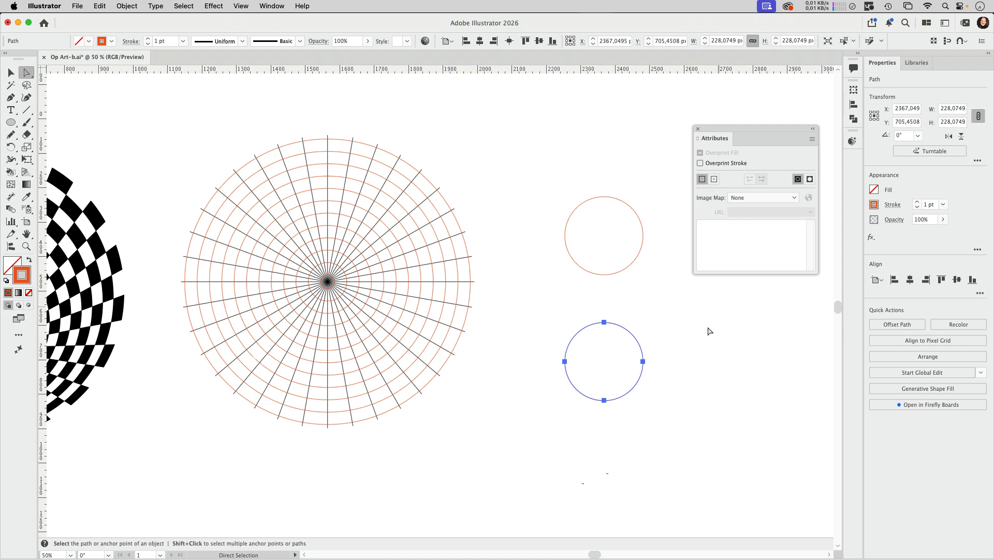
pyautogui.click(694, 383)
pyautogui.moveTo(617, 354); pyautogui.dragTo(585, 381)
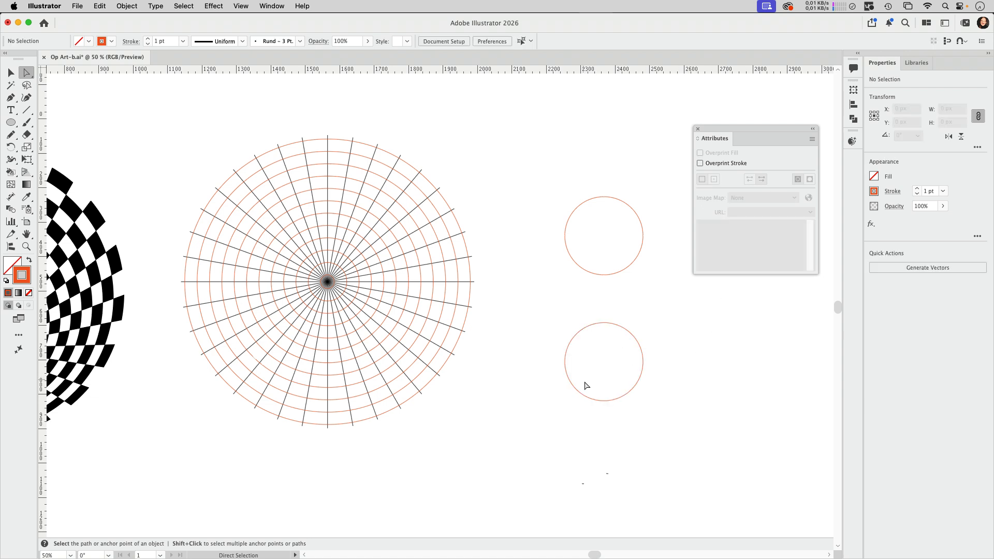
pyautogui.moveTo(628, 347); pyautogui.dragTo(589, 374)
# Test Direct Selection marquees across the middle of the upper circle.
pyautogui.moveTo(622, 222); pyautogui.dragTo(587, 256)
pyautogui.moveTo(627, 220); pyautogui.dragTo(586, 257)
pyautogui.moveTo(622, 223); pyautogui.dragTo(585, 254)
pyautogui.moveTo(626, 223); pyautogui.dragTo(582, 256)
pyautogui.press('super+y')
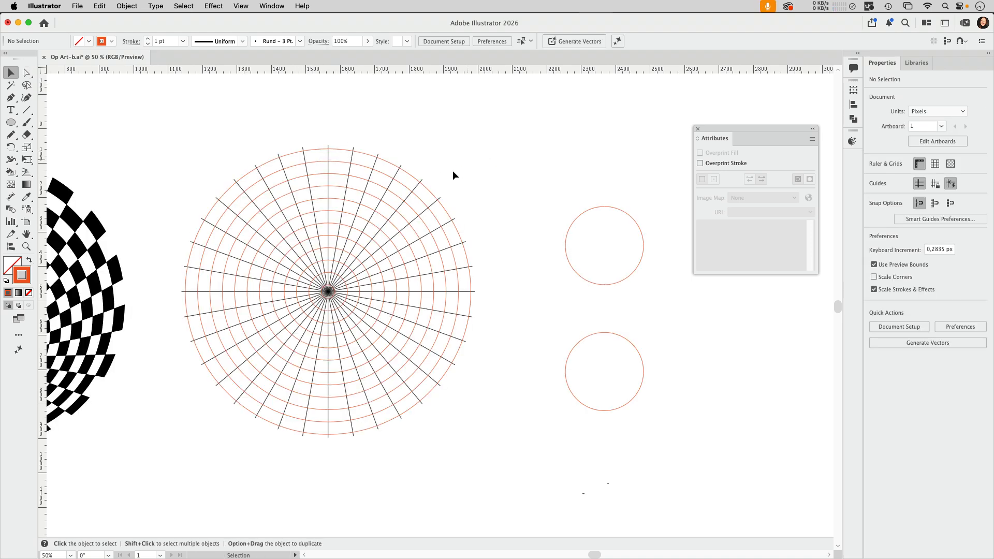
# Set the blended concentric circles in the radial pattern to Don't Show Center.
pyautogui.click(428, 193)
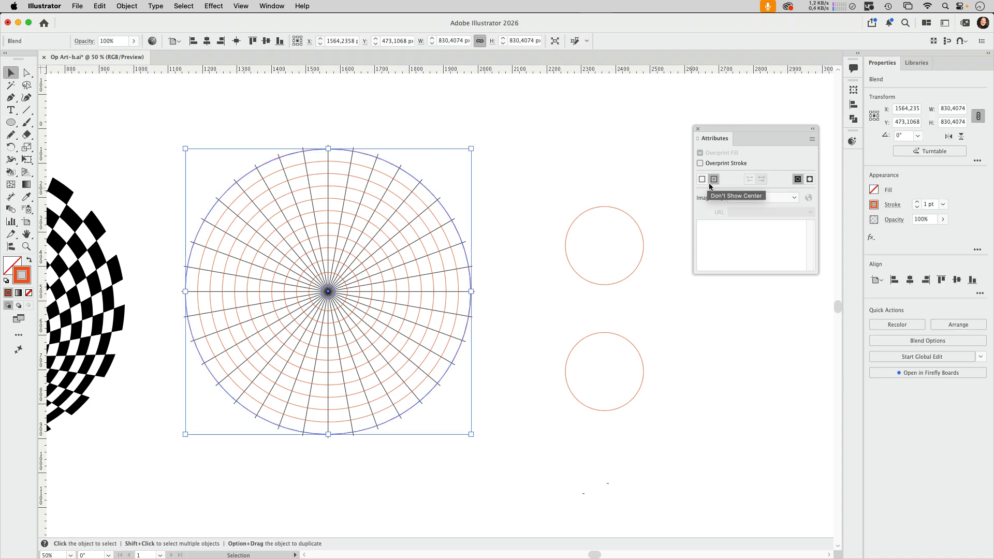
pyautogui.click(702, 180)
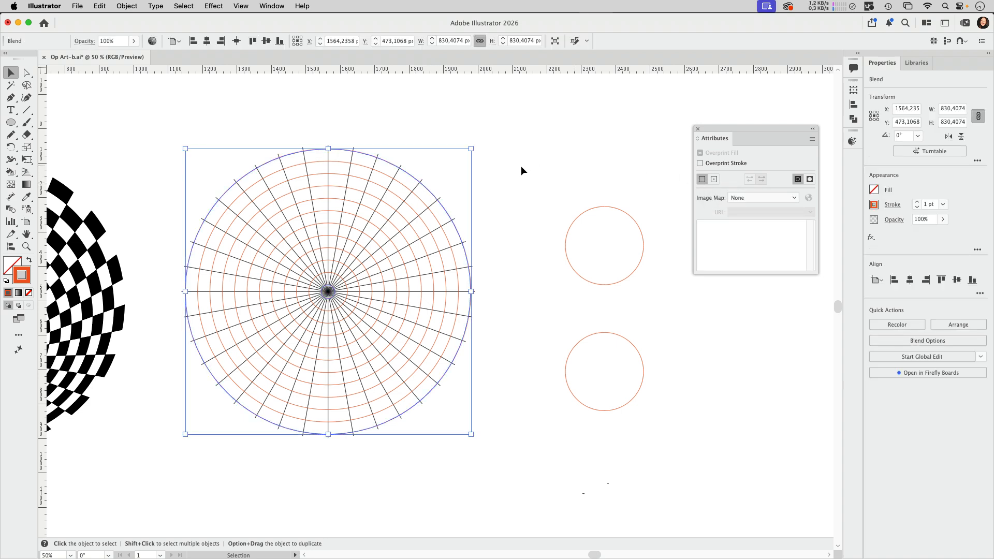
pyautogui.click(496, 163)
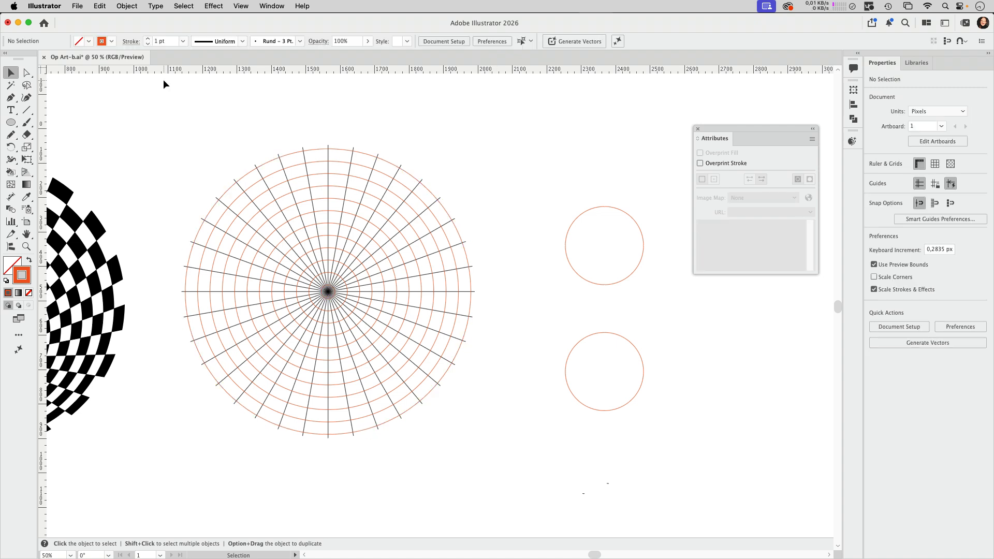
# Move the radial lines' inner anchor points and the blend's innermost circle straight down about 165 px, keeping the outer anchors and outer circle in place.
pyautogui.click(27, 74)
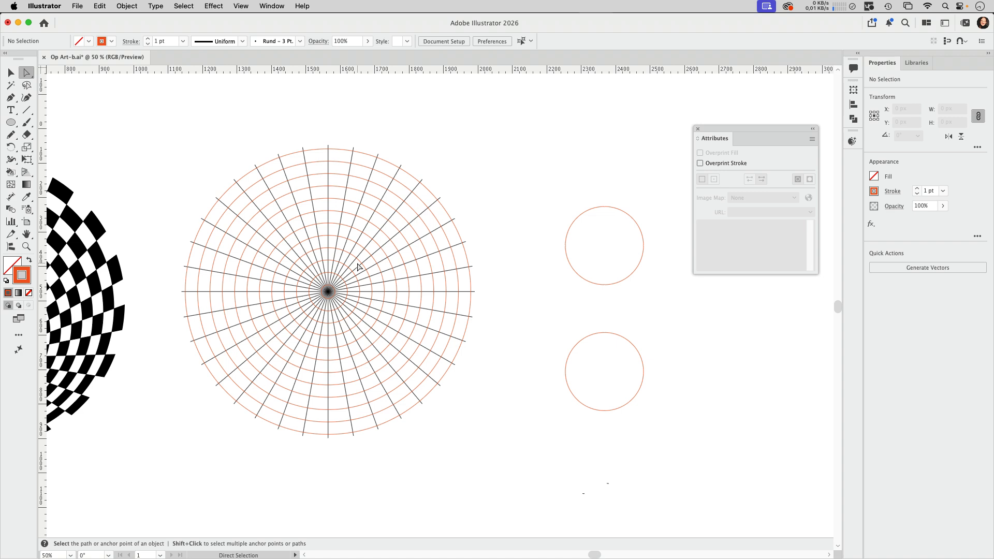
pyautogui.moveTo(358, 262); pyautogui.dragTo(296, 332)
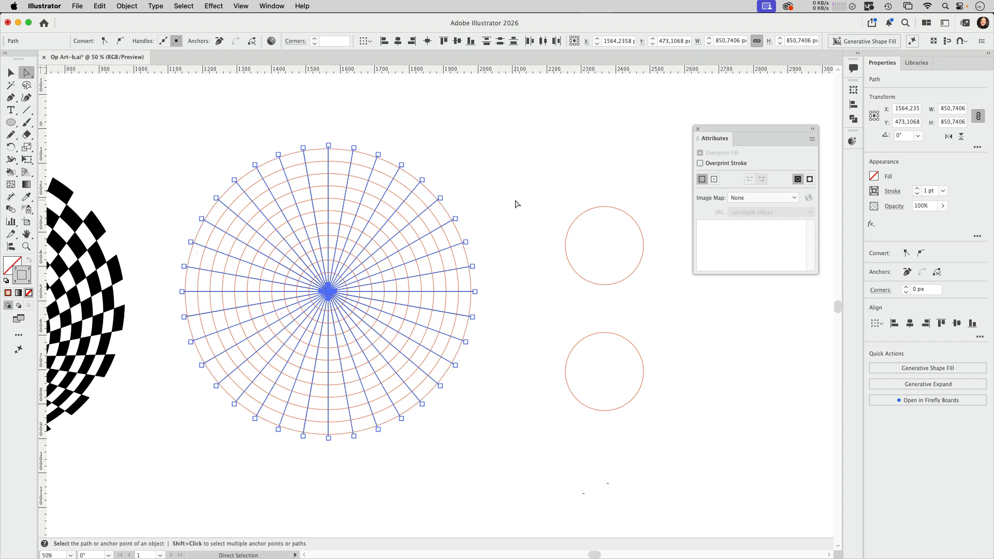
pyautogui.hotkey('shift', 'Down')
pyautogui.hotkey('shift', 'Down')
pyautogui.hotkey('shift', 'Down')
pyautogui.hotkey('shift', 'Down')
pyautogui.hotkey('shift', 'Down')
pyautogui.hotkey('shift', 'Down')
pyautogui.hotkey('shift', 'Down')
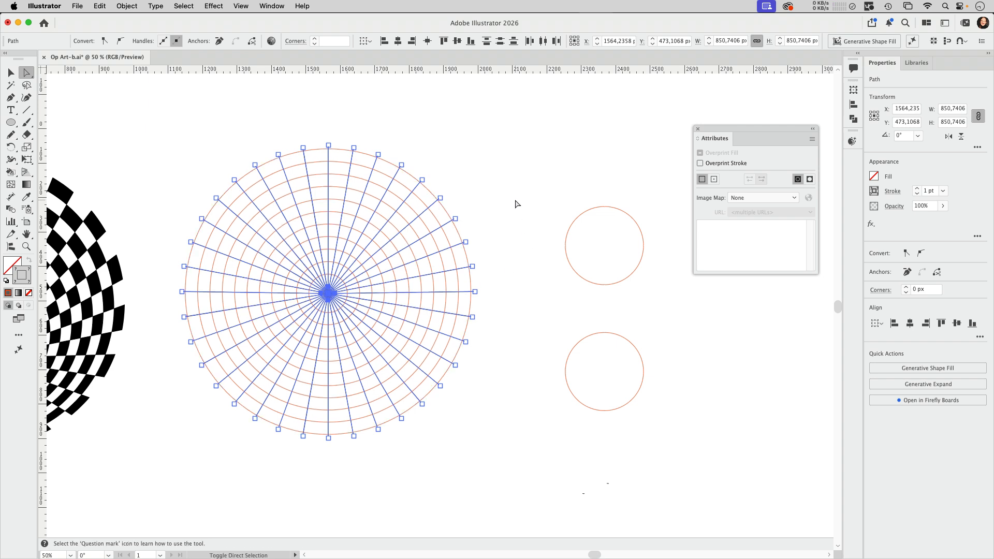
pyautogui.hotkey('shift', 'Down')
pyautogui.hotkey('shift', 'Down')
pyautogui.hotkey('shift', 'Down')
pyautogui.hotkey('shift', 'Down')
pyautogui.hotkey('shift', 'Down')
pyautogui.hotkey('shift', 'Down')
pyautogui.hotkey('shift', 'Down')
pyautogui.hotkey('shift', 'Down')
pyautogui.hotkey('shift', 'Down')
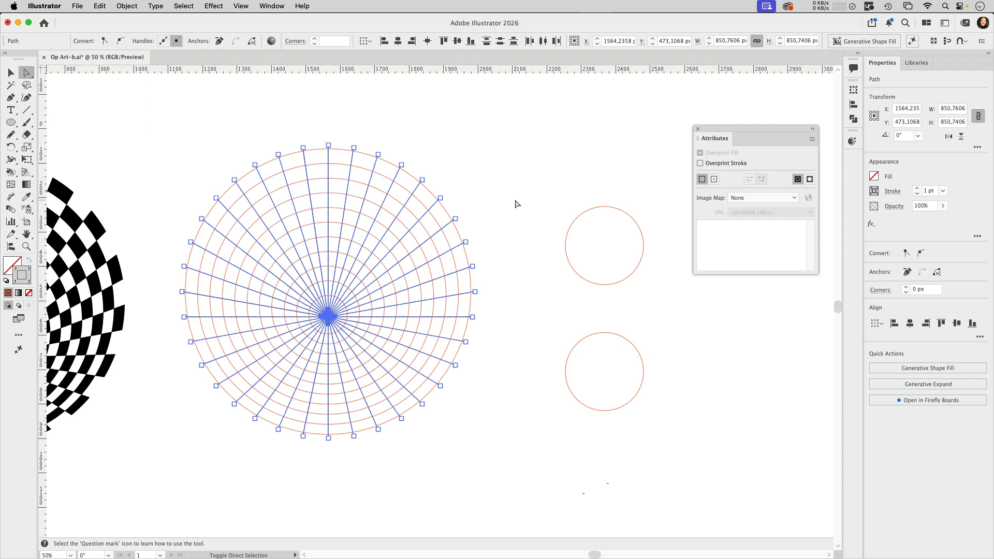
pyautogui.hotkey('shift', 'Down')
pyautogui.hotkey('shift', 'Down')
pyautogui.hotkey('shift', 'Down')
pyautogui.hotkey('shift', 'Down')
pyautogui.hotkey('shift', 'Down')
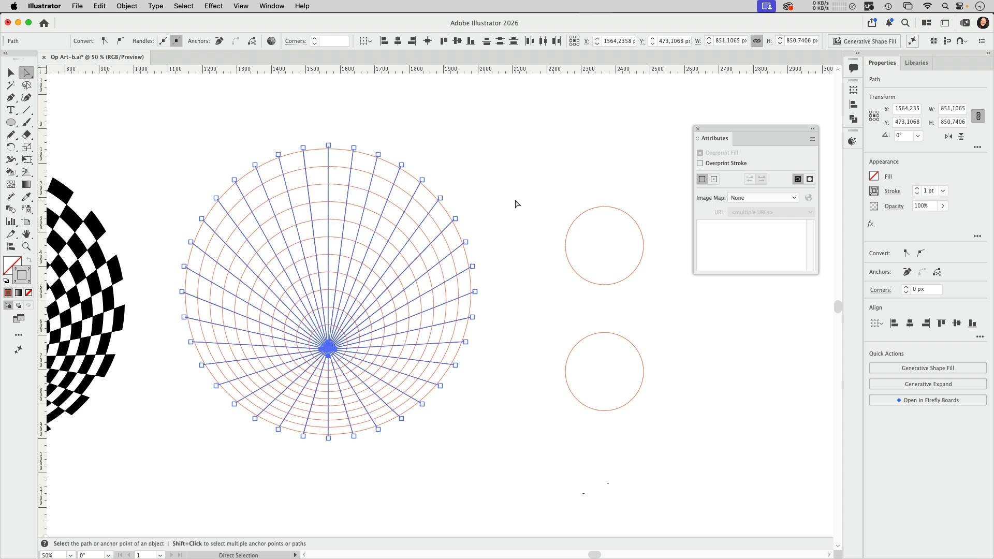
pyautogui.click(517, 204)
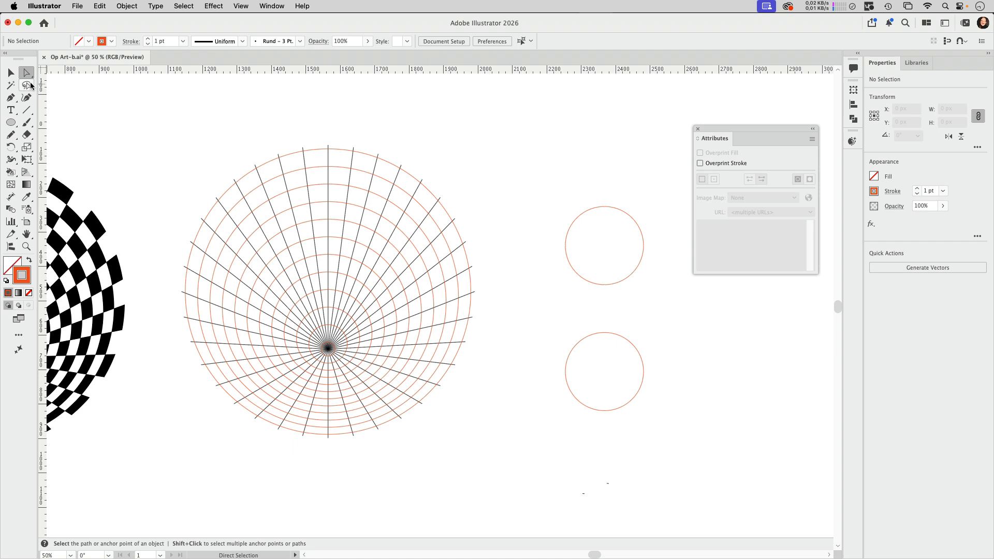
# Expand the blend of concentric circles in the shifted radial pattern into separate paths.
pyautogui.press('v')
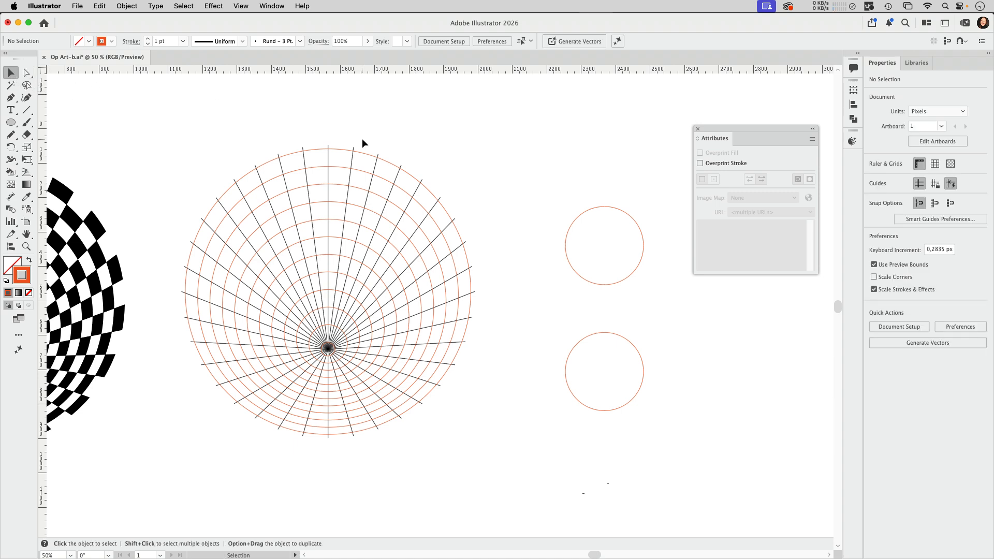
pyautogui.click(348, 150)
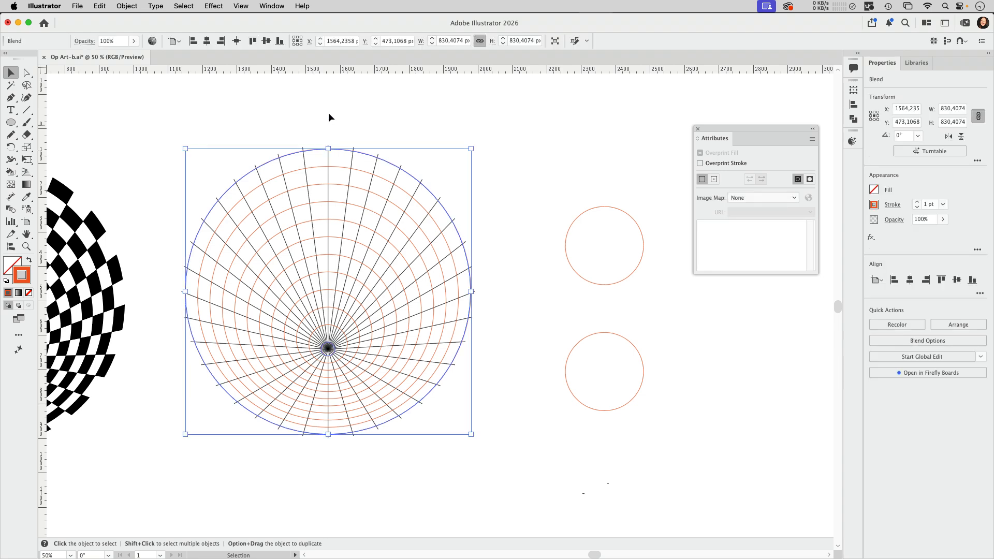
pyautogui.click(126, 5)
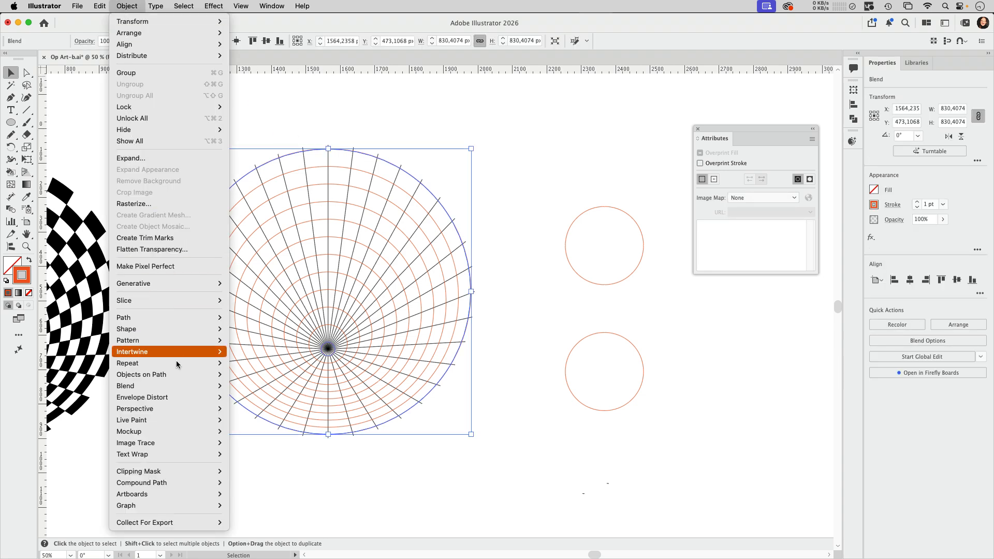
pyautogui.moveTo(171, 388)
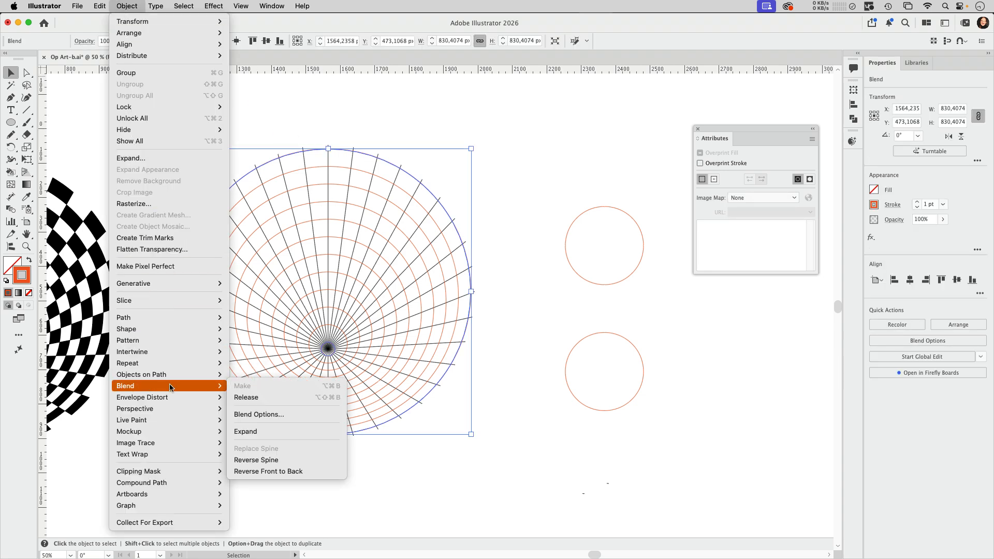
pyautogui.click(268, 430)
pyautogui.click(517, 179)
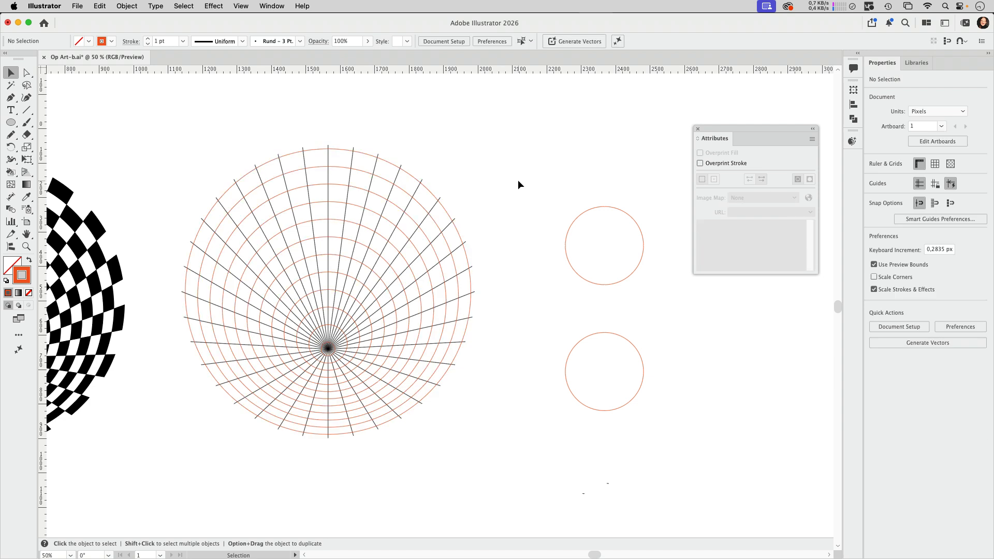